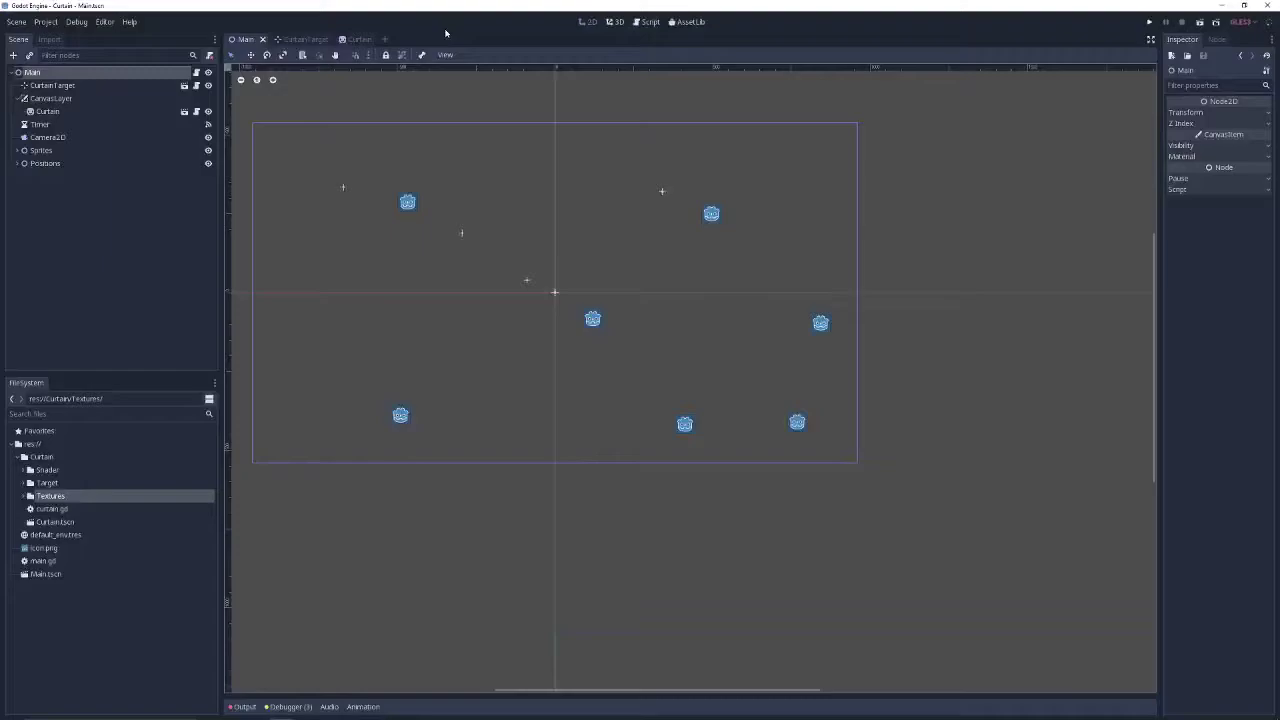
Launch the project with F5 and watch the curtain transitions play in the game window
{"action": "key", "text": "F5"}
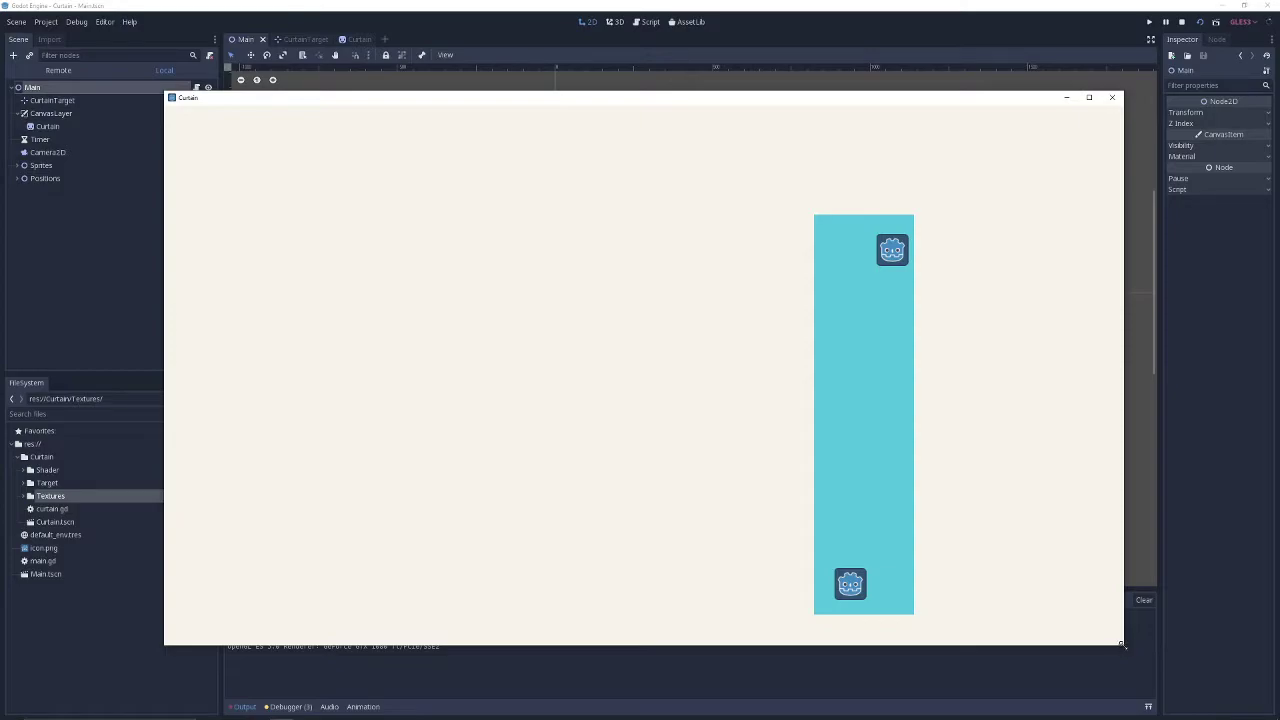
Resize the Curtain game window, then stop the running project with F8
{"action": "mouse_move", "coordinate": [1129, 648]}
{"action": "left_mouse_down"}
{"action": "mouse_move", "coordinate": [1096, 628]}
{"action": "mouse_move", "coordinate": [1155, 666]}
{"action": "left_mouse_up"}
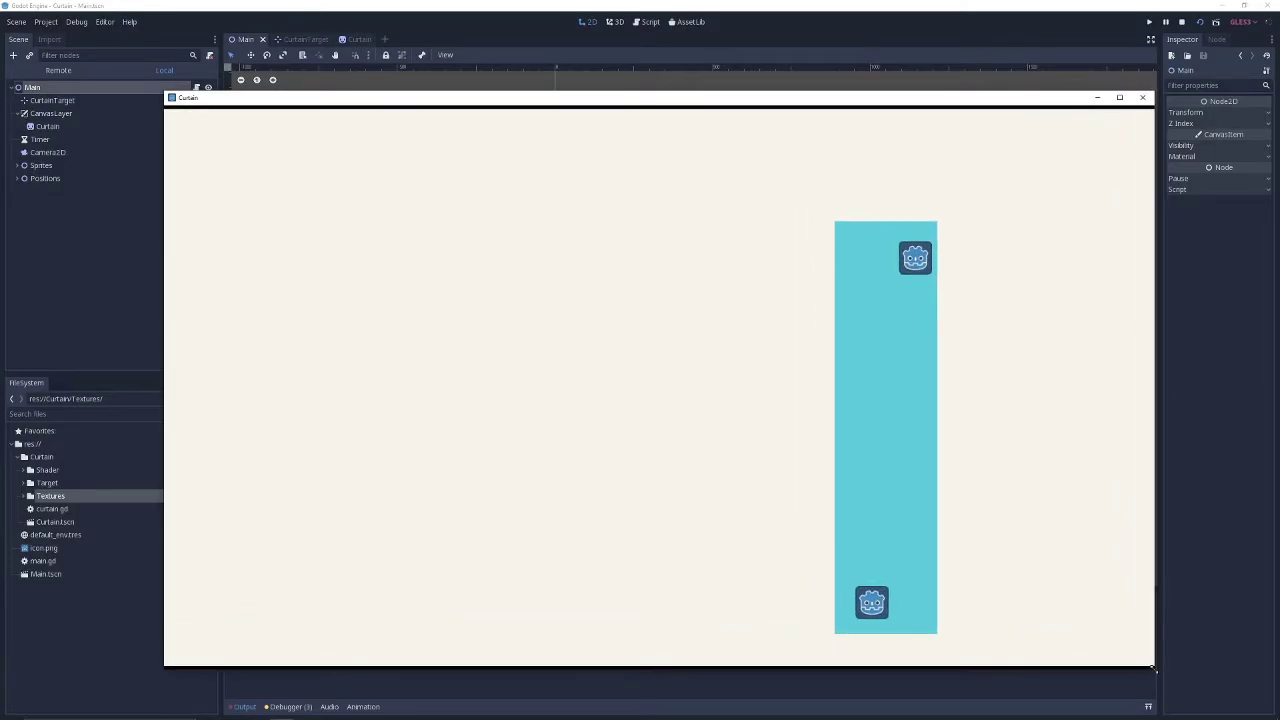
{"action": "key", "text": "F8"}
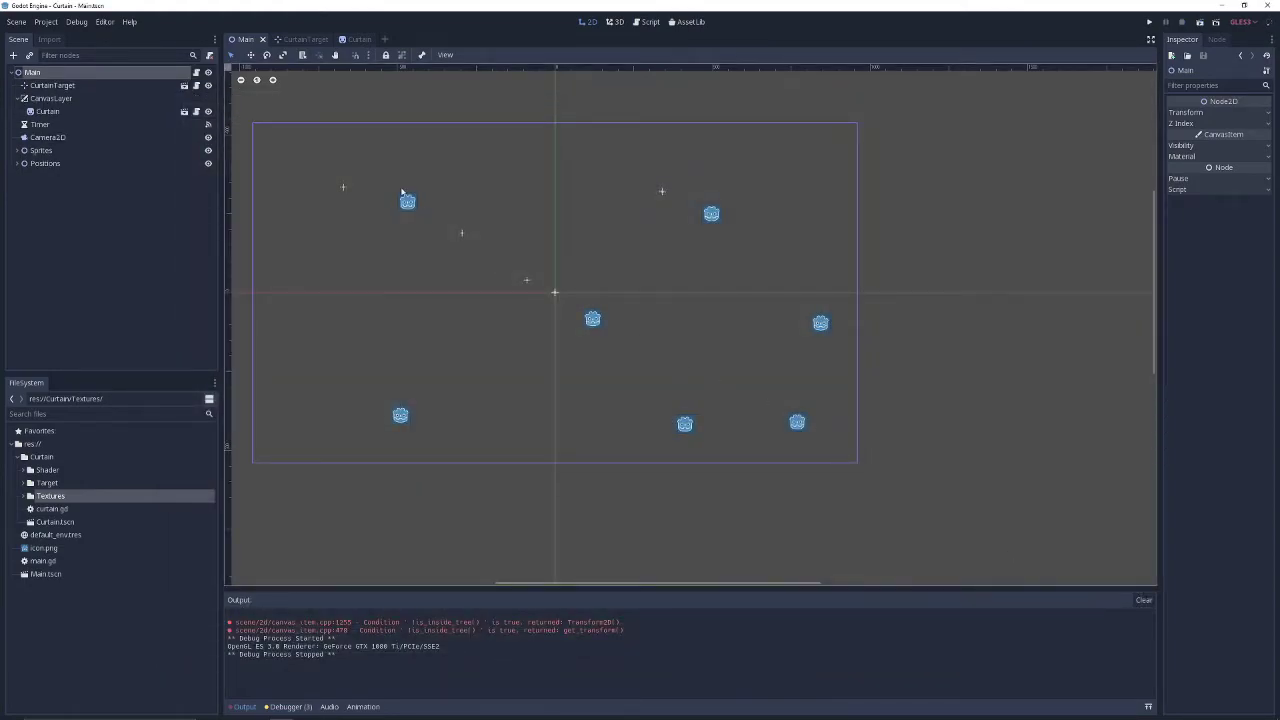
Check the Positions points p1–p4 and CurtainTarget's script variables, then open the CurtainTarget scene
{"action": "left_click", "coordinate": [18, 164]}
{"action": "left_click", "coordinate": [18, 164]}
{"action": "left_click", "coordinate": [52, 87]}
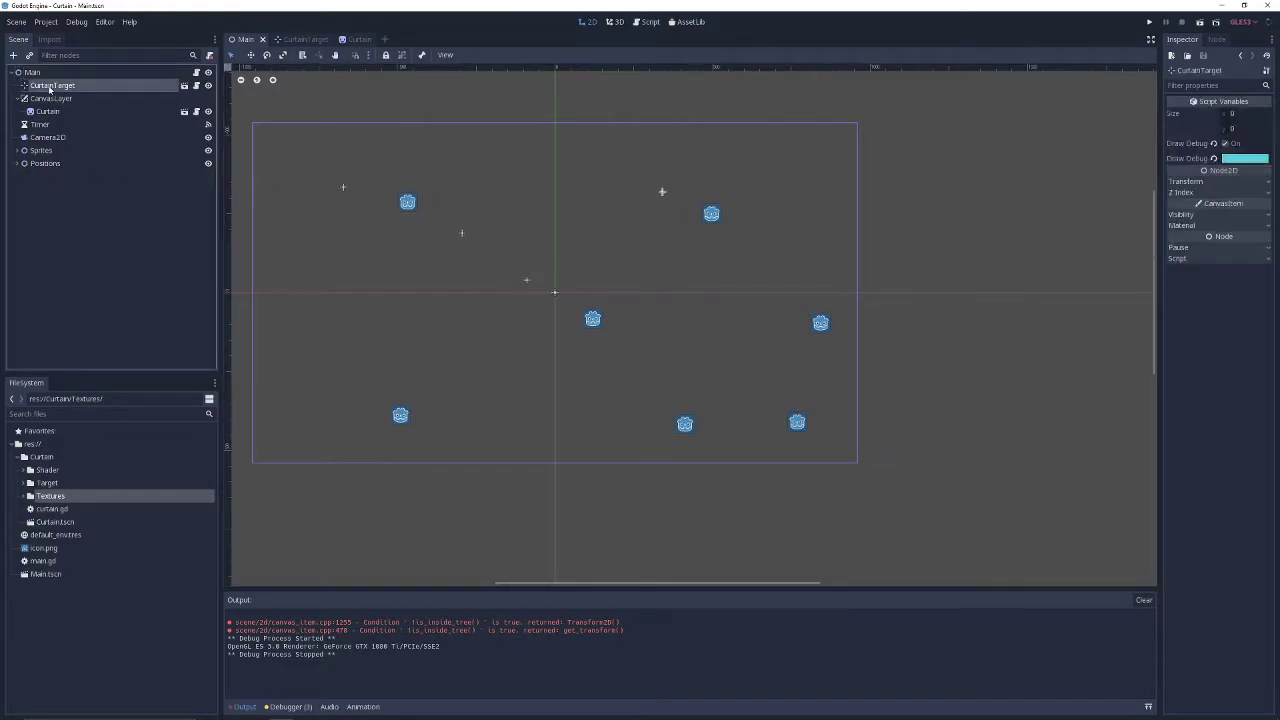
{"action": "left_click", "coordinate": [305, 41]}
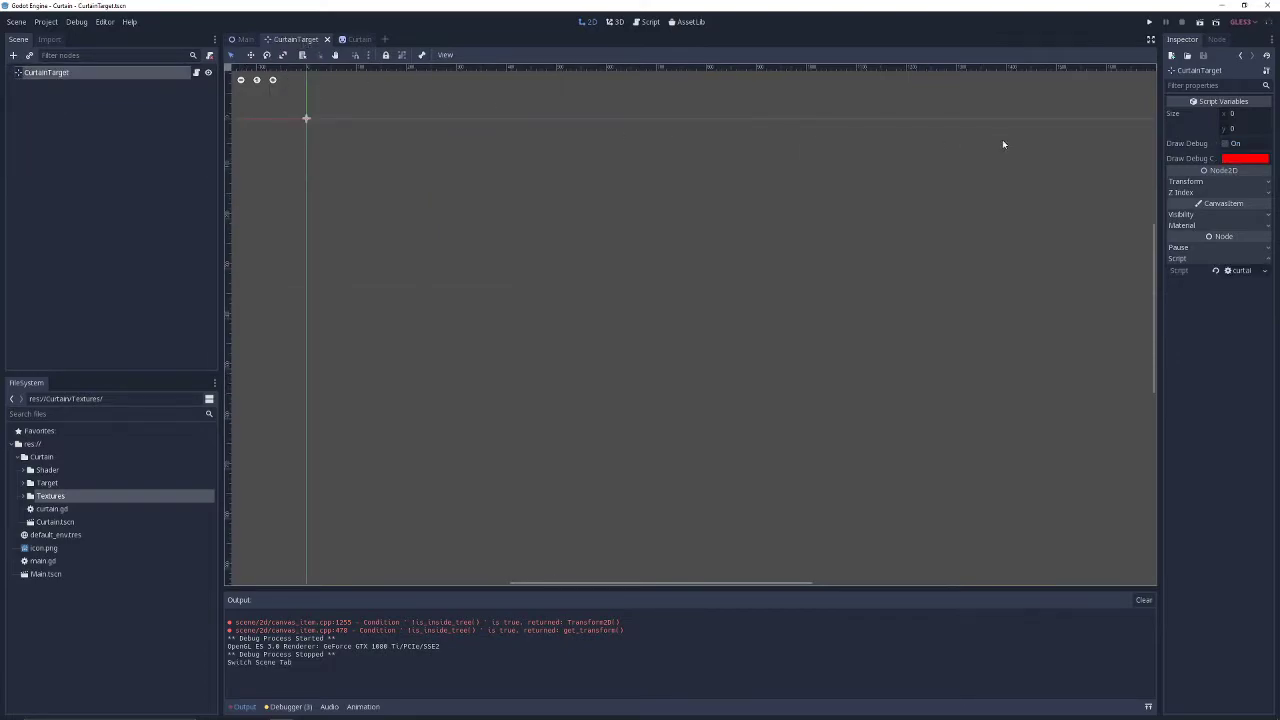
Set CurtainTarget's Size to 200×200 with Draw Debug on, then revert both to defaults
{"action": "left_click", "coordinate": [1246, 116]}
{"action": "type", "text": "200"}
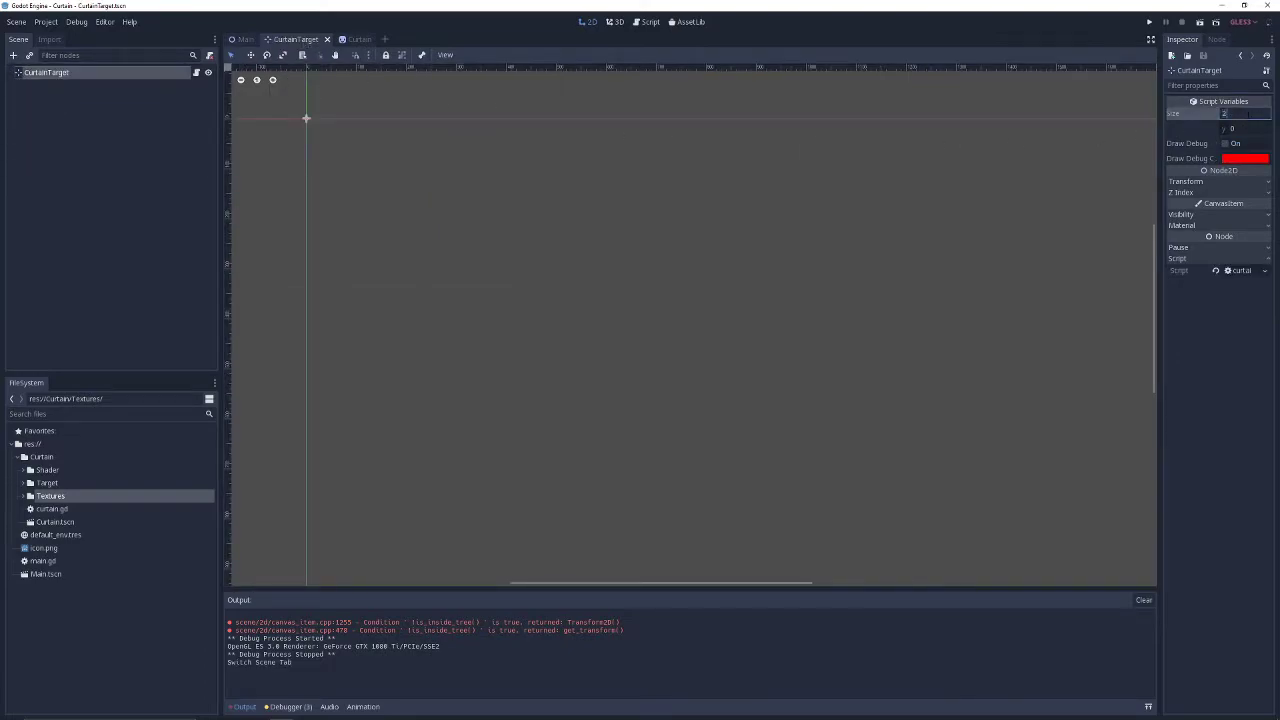
{"action": "key", "text": "Tab"}
{"action": "type", "text": "200"}
{"action": "key", "text": "Return"}
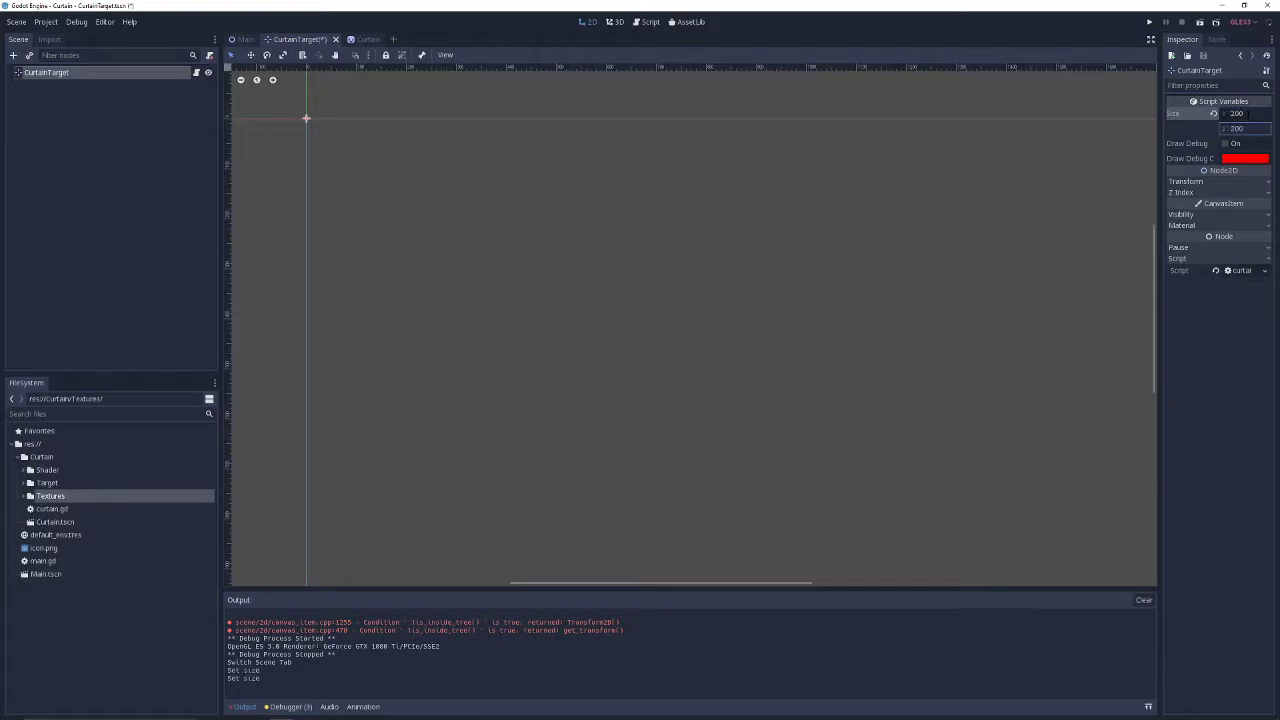
{"action": "left_click", "coordinate": [1225, 143]}
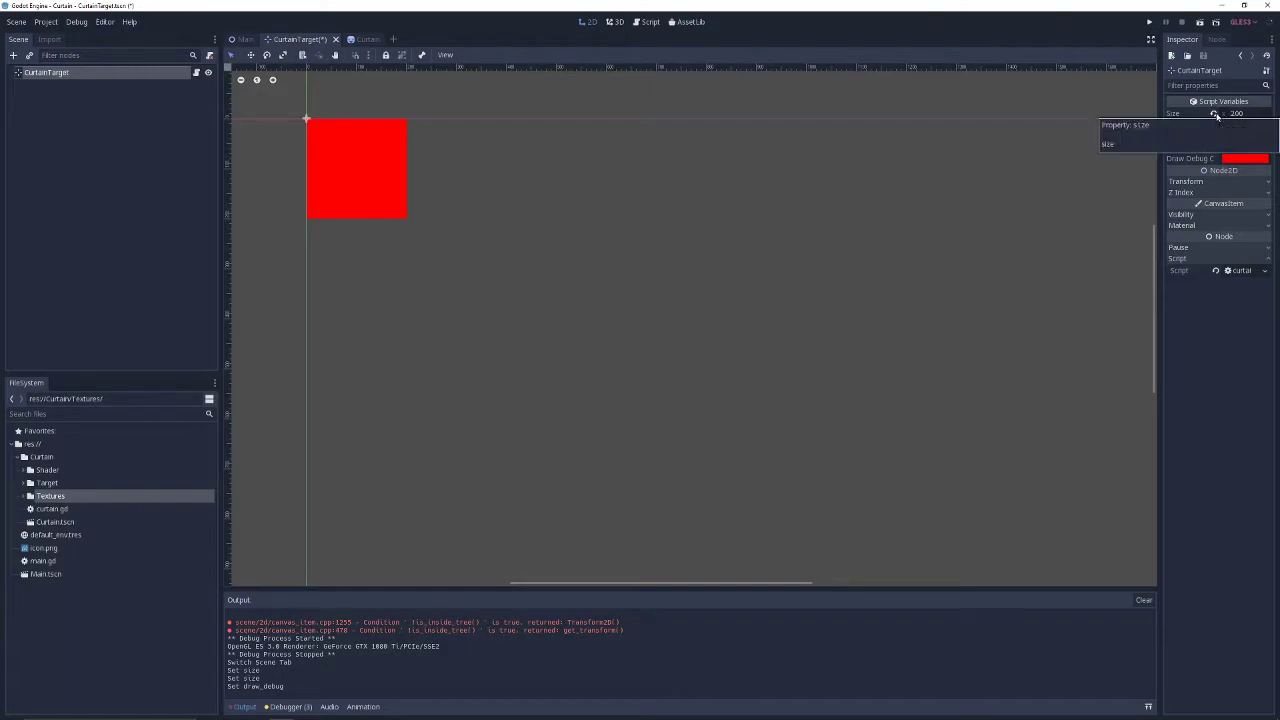
{"action": "left_click", "coordinate": [1215, 114]}
{"action": "left_click", "coordinate": [1215, 143]}
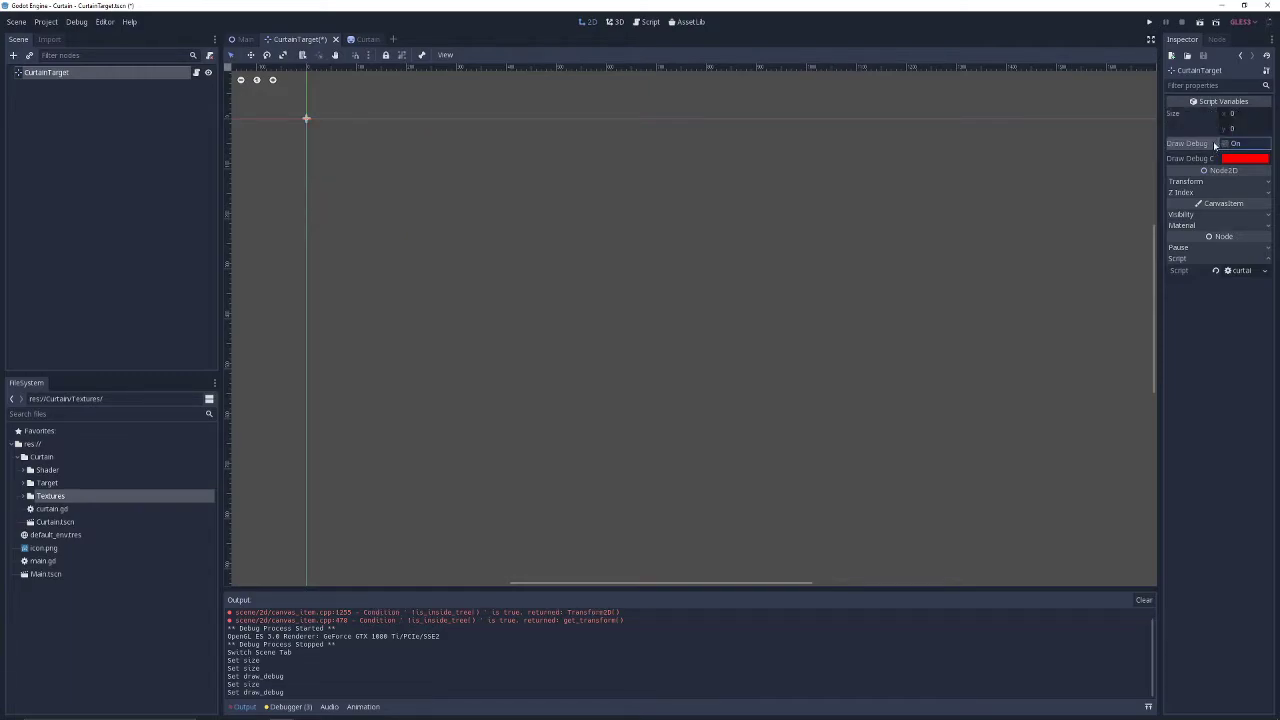
In the Curtain scene, select the Tween node and open curtain.gd in the script editor
{"action": "left_click", "coordinate": [366, 40]}
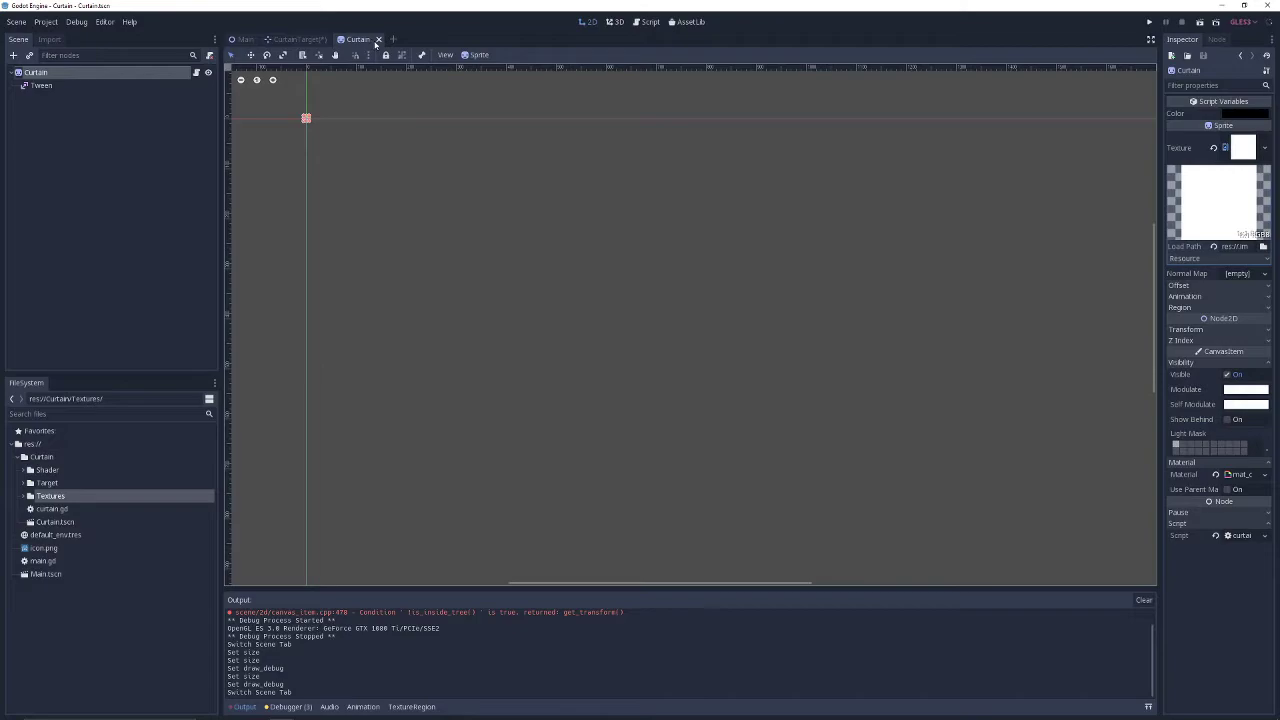
{"action": "left_click", "coordinate": [47, 87]}
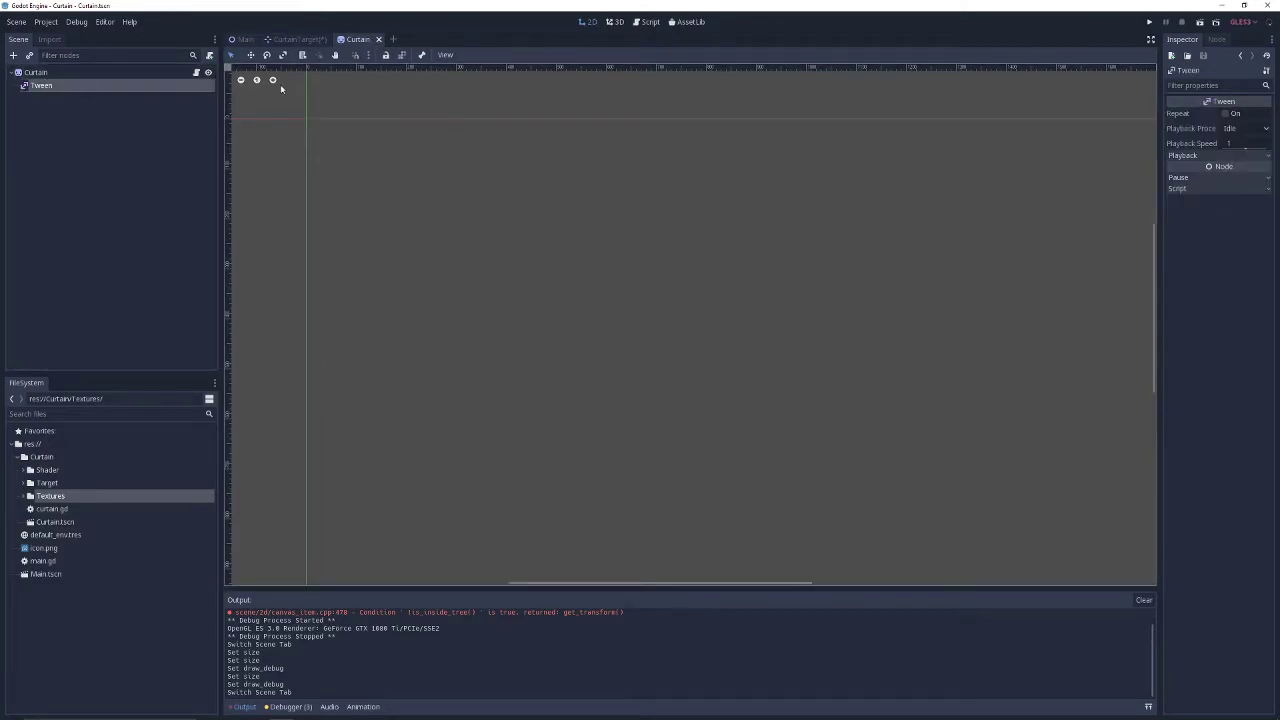
{"action": "left_click", "coordinate": [648, 22]}
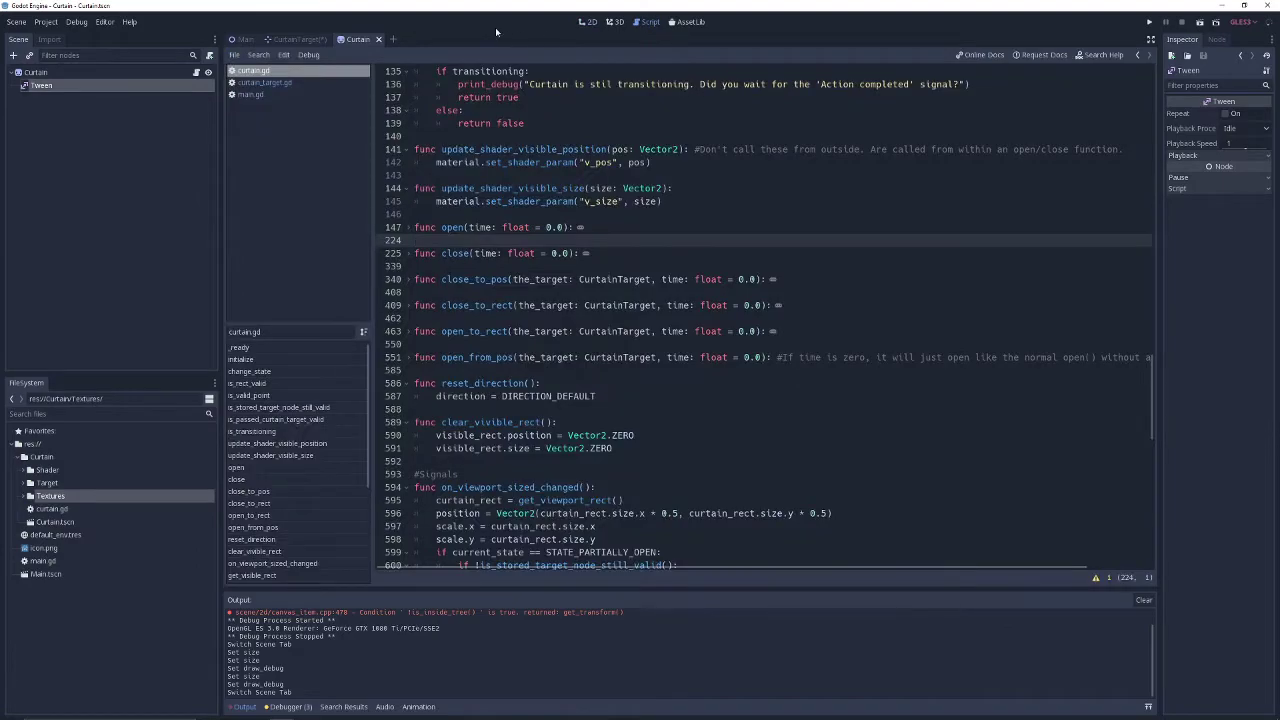
{"action": "left_click_drag", "start_coordinate": [452, 227], "coordinate": [550, 357]}
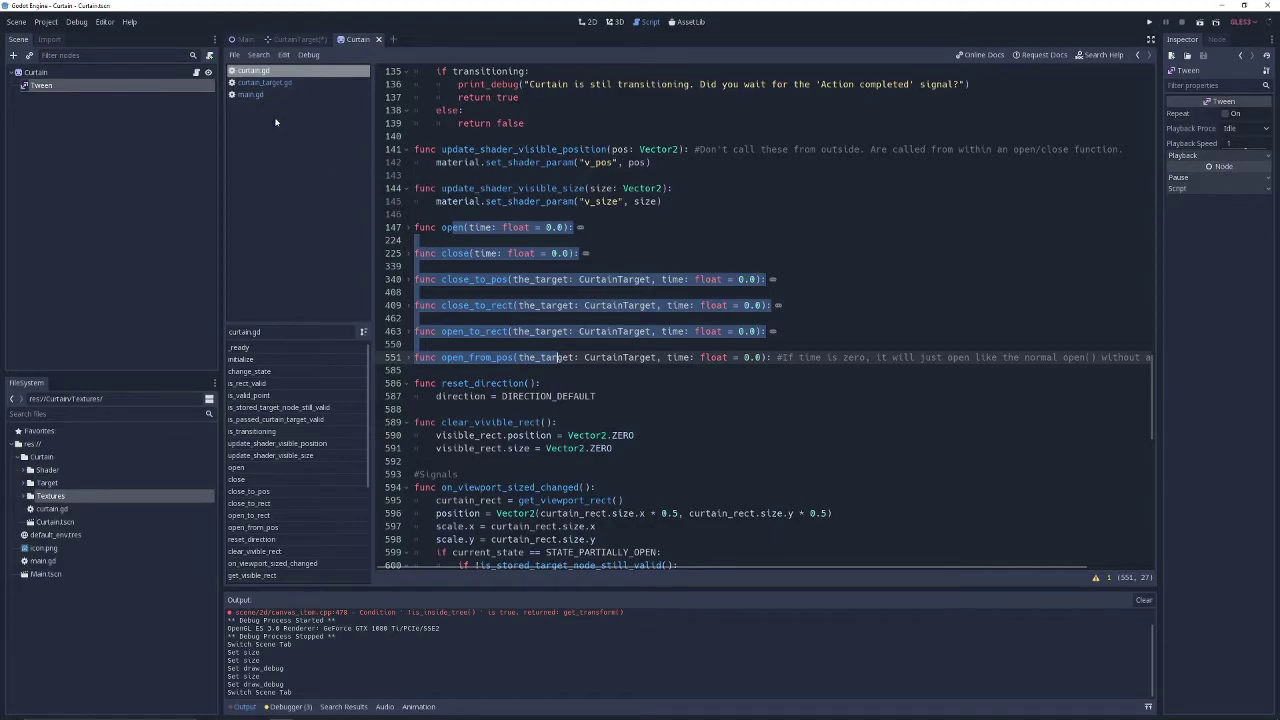
{"action": "left_click", "coordinate": [250, 95]}
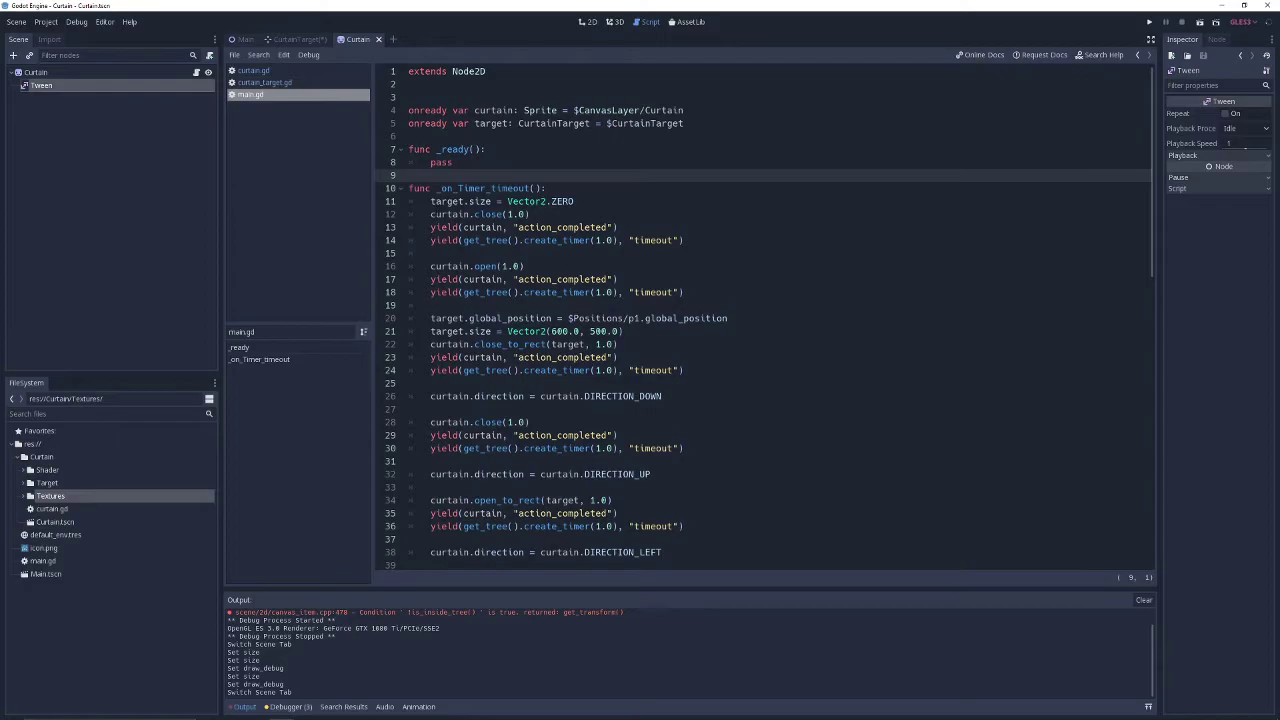
{"action": "left_click", "coordinate": [470, 214]}
{"action": "left_click", "coordinate": [505, 266]}
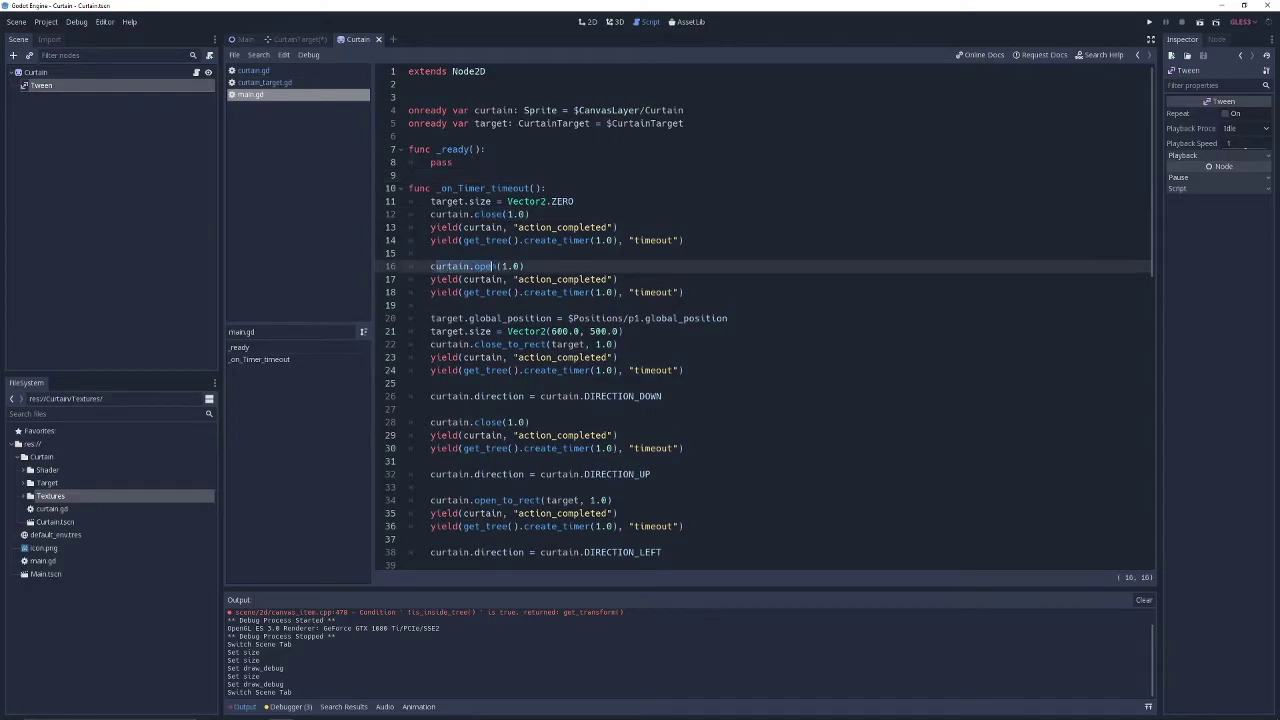
{"action": "left_click_drag", "start_coordinate": [430, 318], "coordinate": [586, 370]}
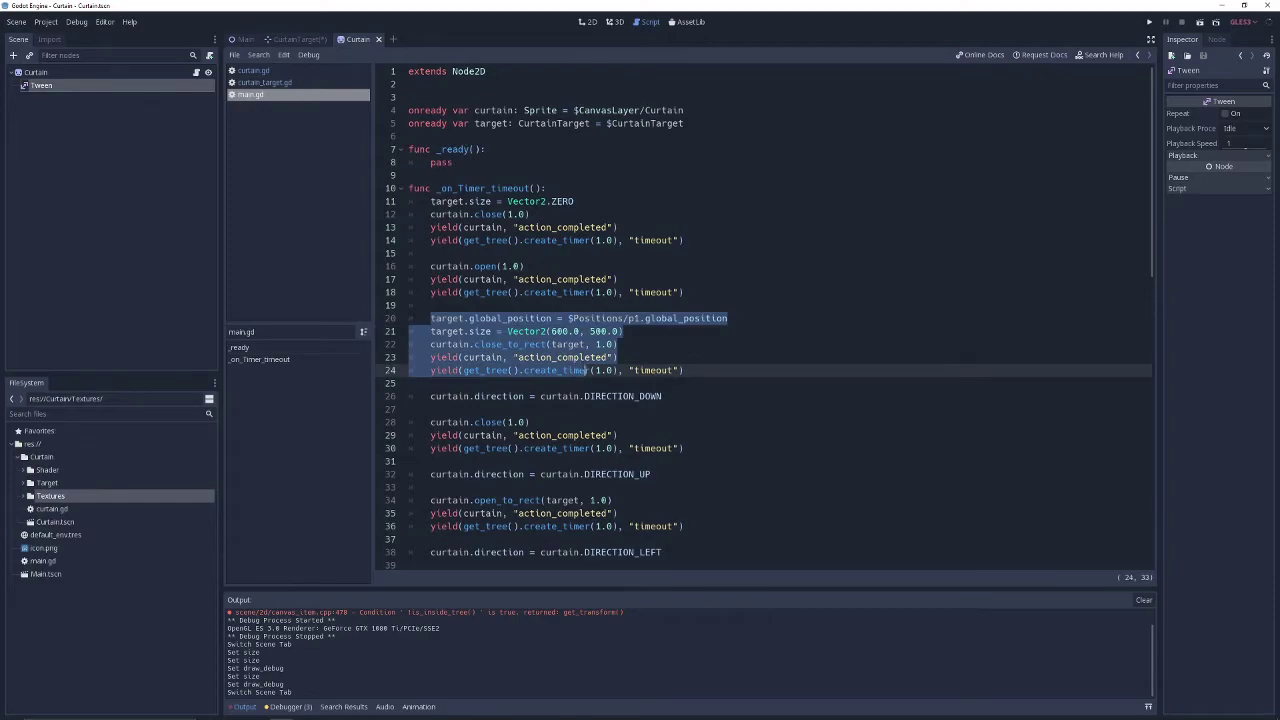
{"action": "left_click", "coordinate": [253, 71]}
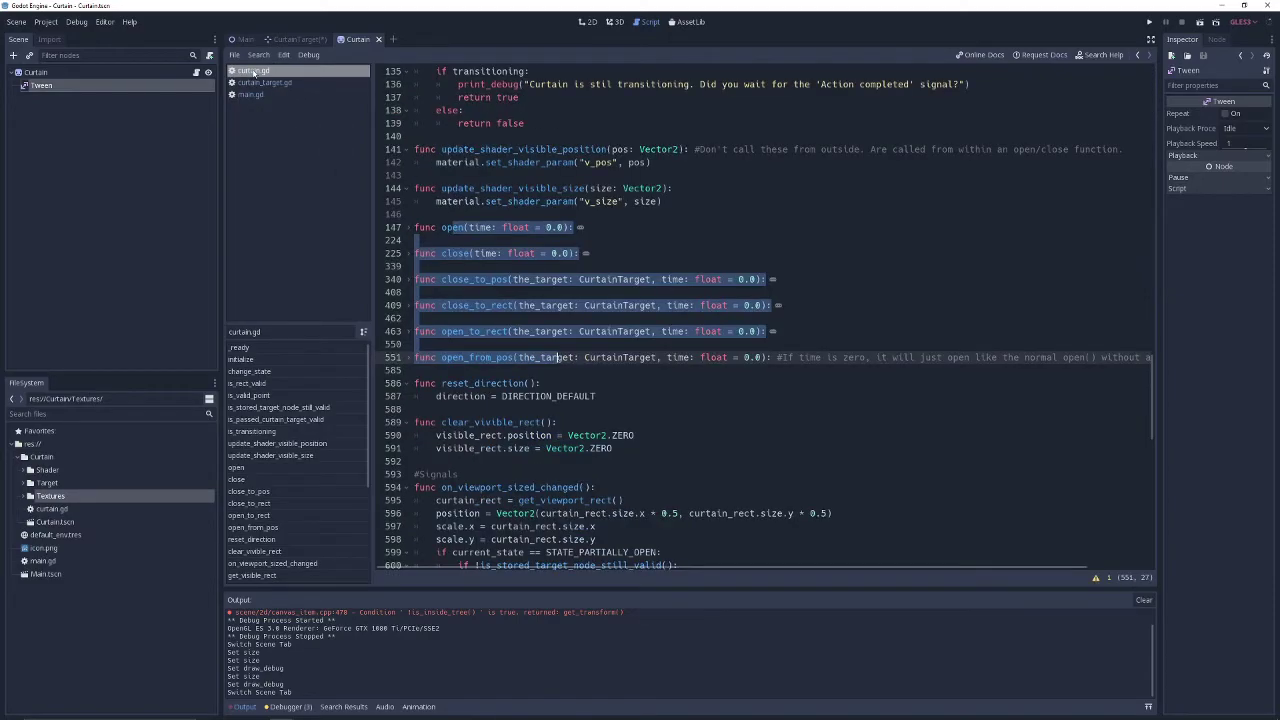
Unfold open() and highlight its tween interpolate_method lines and the direct shader update calls on lines 206–207
{"action": "left_click", "coordinate": [407, 227]}
{"action": "scroll", "coordinate": [408, 236], "scroll_direction": "down", "scroll_amount": 5}
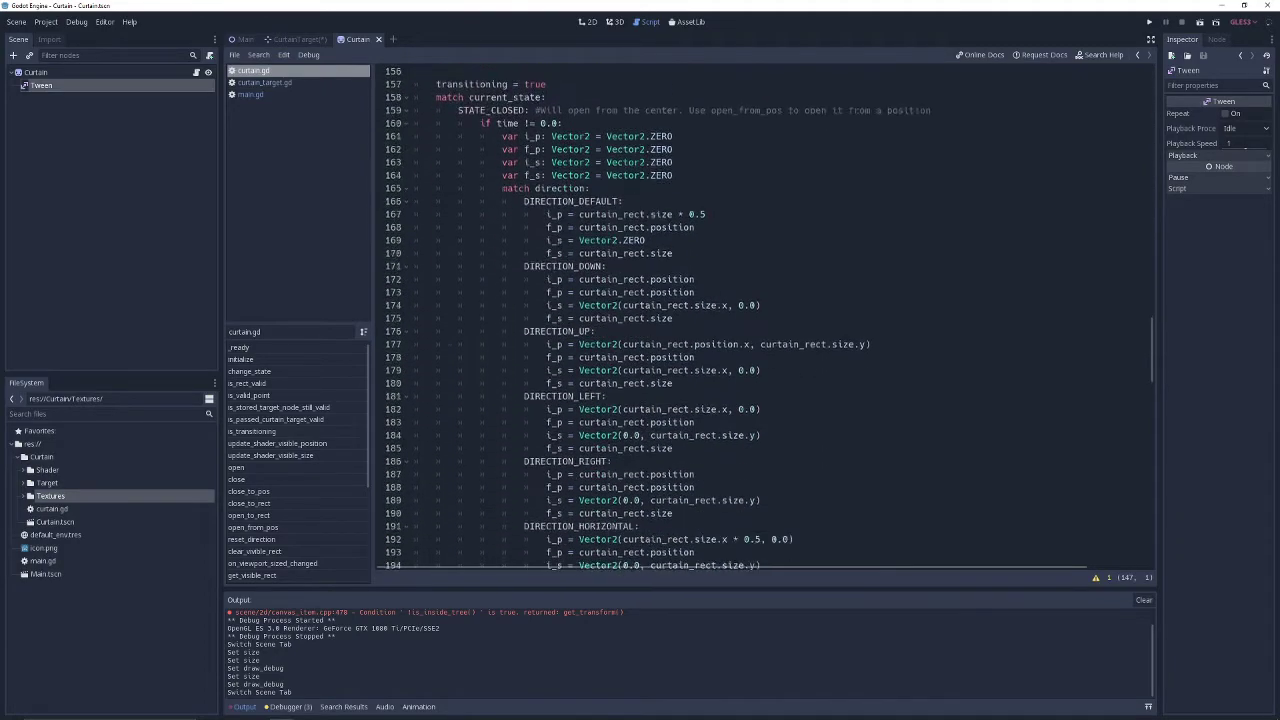
{"action": "scroll", "coordinate": [760, 316], "scroll_direction": "down", "scroll_amount": 8}
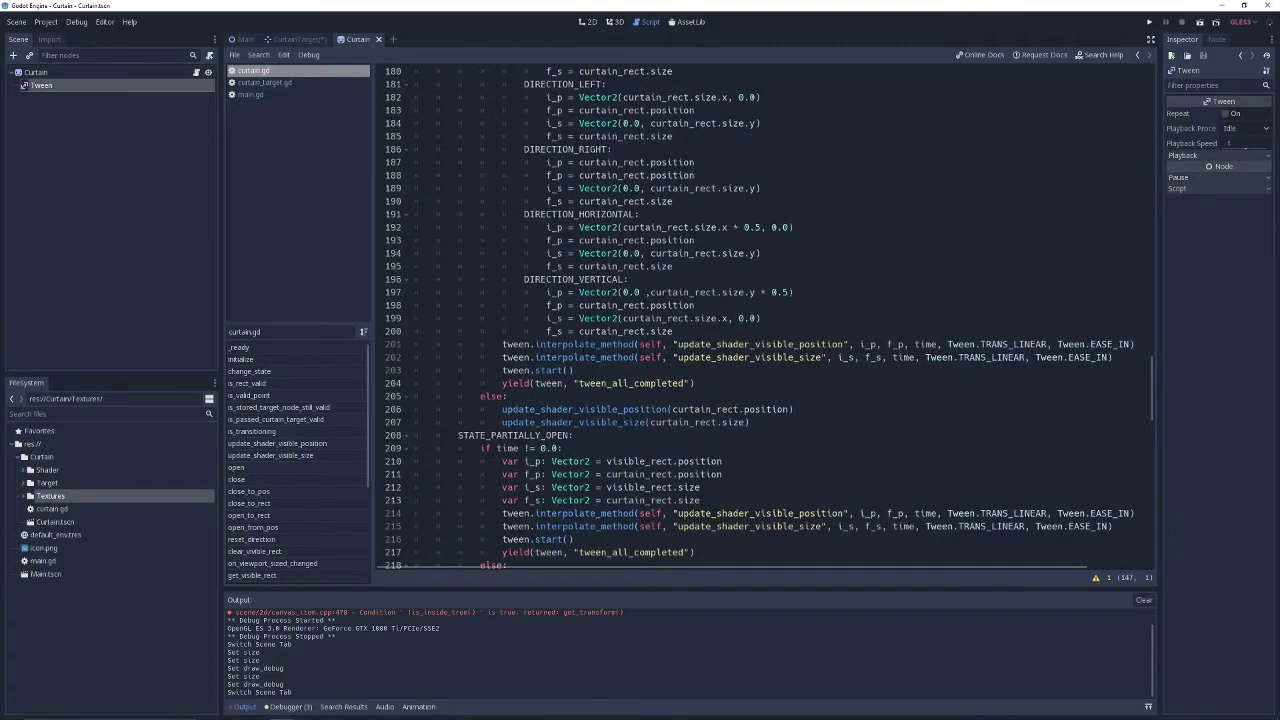
{"action": "left_click_drag", "start_coordinate": [527, 344], "coordinate": [712, 357]}
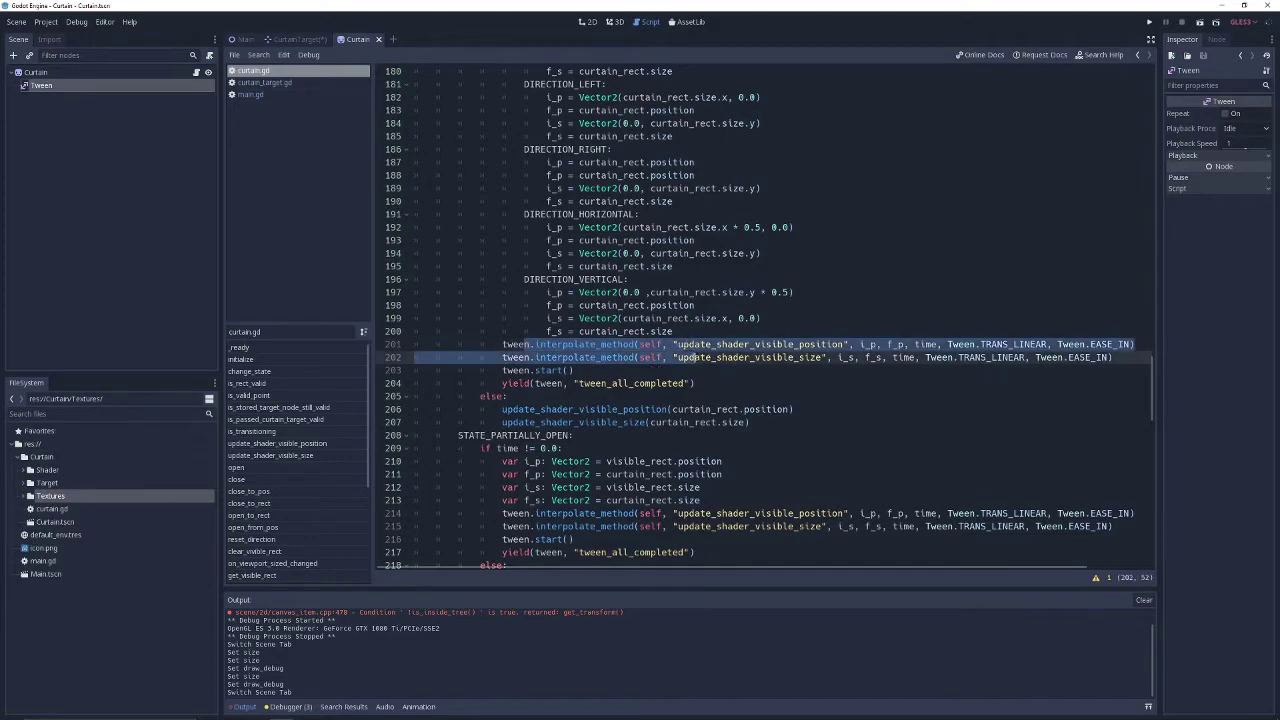
{"action": "left_click_drag", "start_coordinate": [578, 409], "coordinate": [707, 422]}
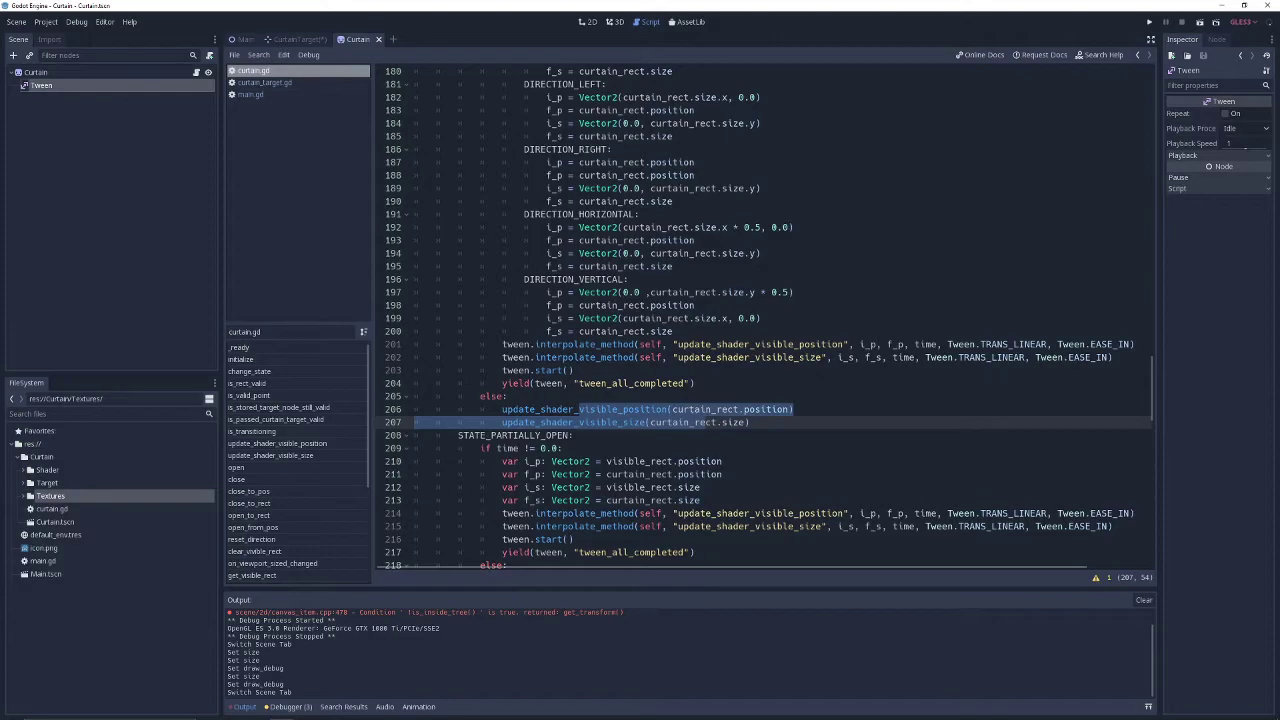
Highlight the update_shader_visible_position and update_shader_visible_size functions, then expand the Shader folder
{"action": "left_click", "coordinate": [270, 445]}
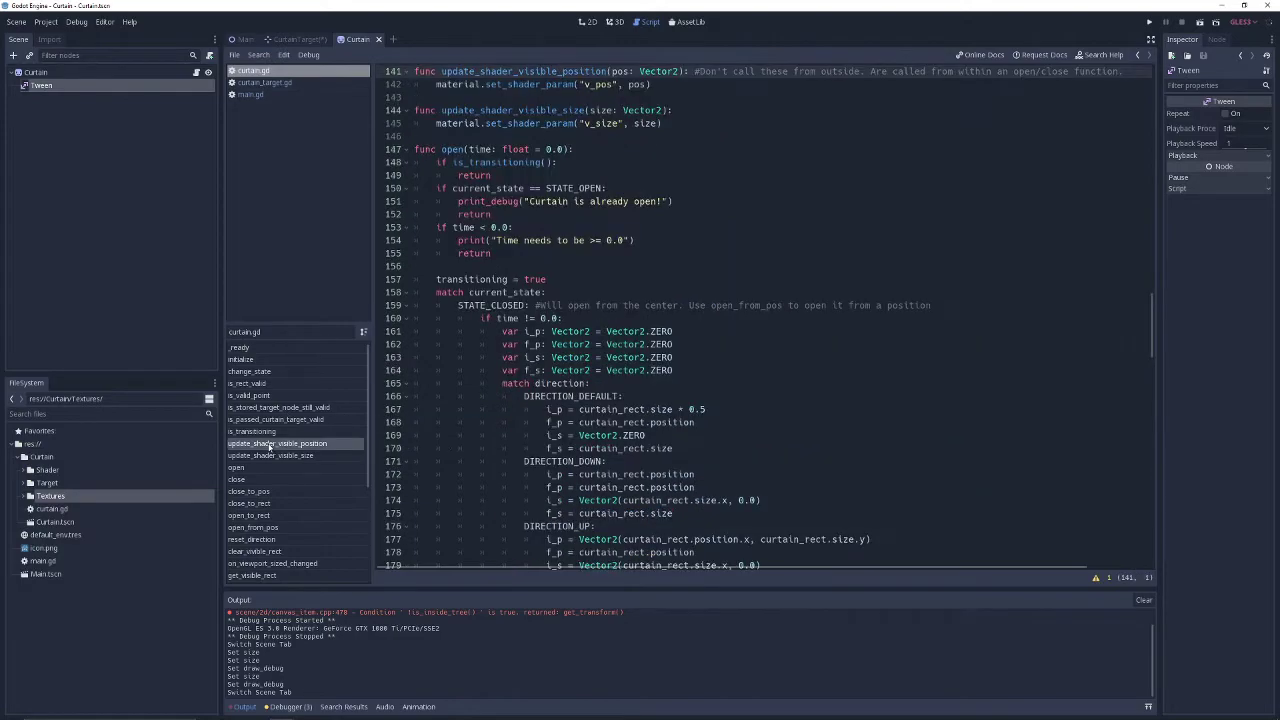
{"action": "scroll", "coordinate": [764, 318], "scroll_direction": "up", "scroll_amount": 1}
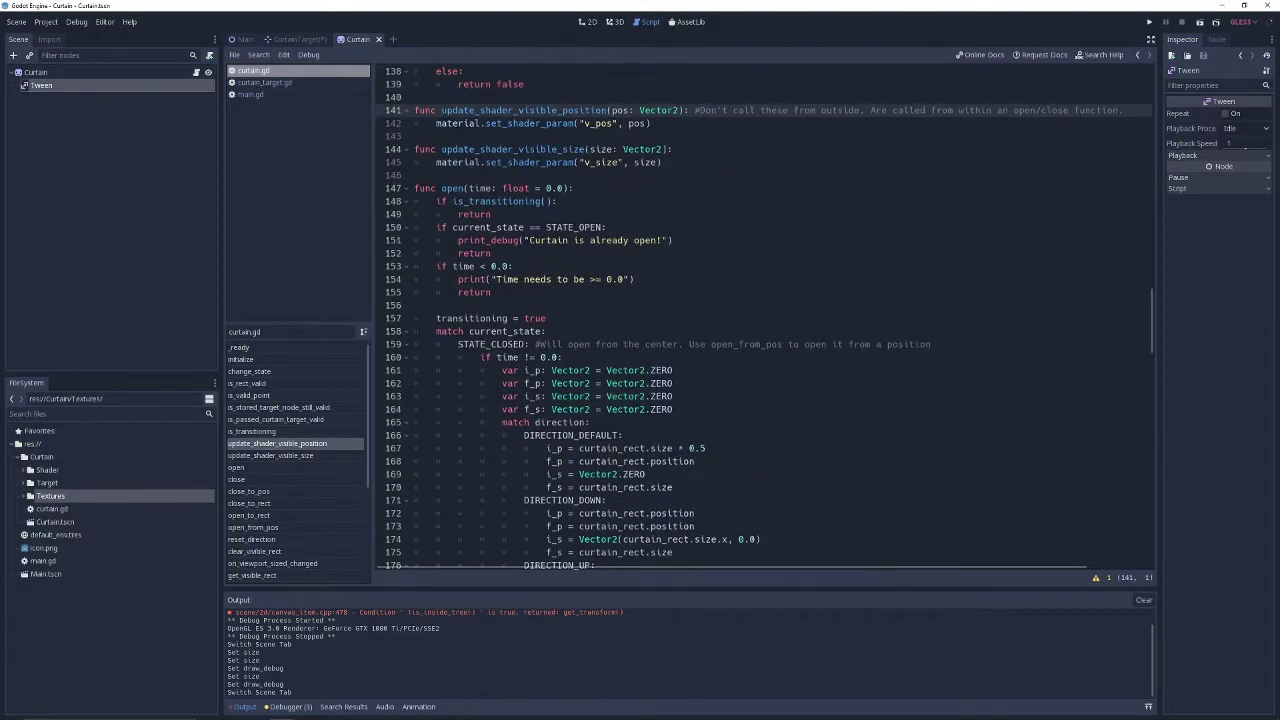
{"action": "left_click_drag", "start_coordinate": [441, 110], "coordinate": [658, 162]}
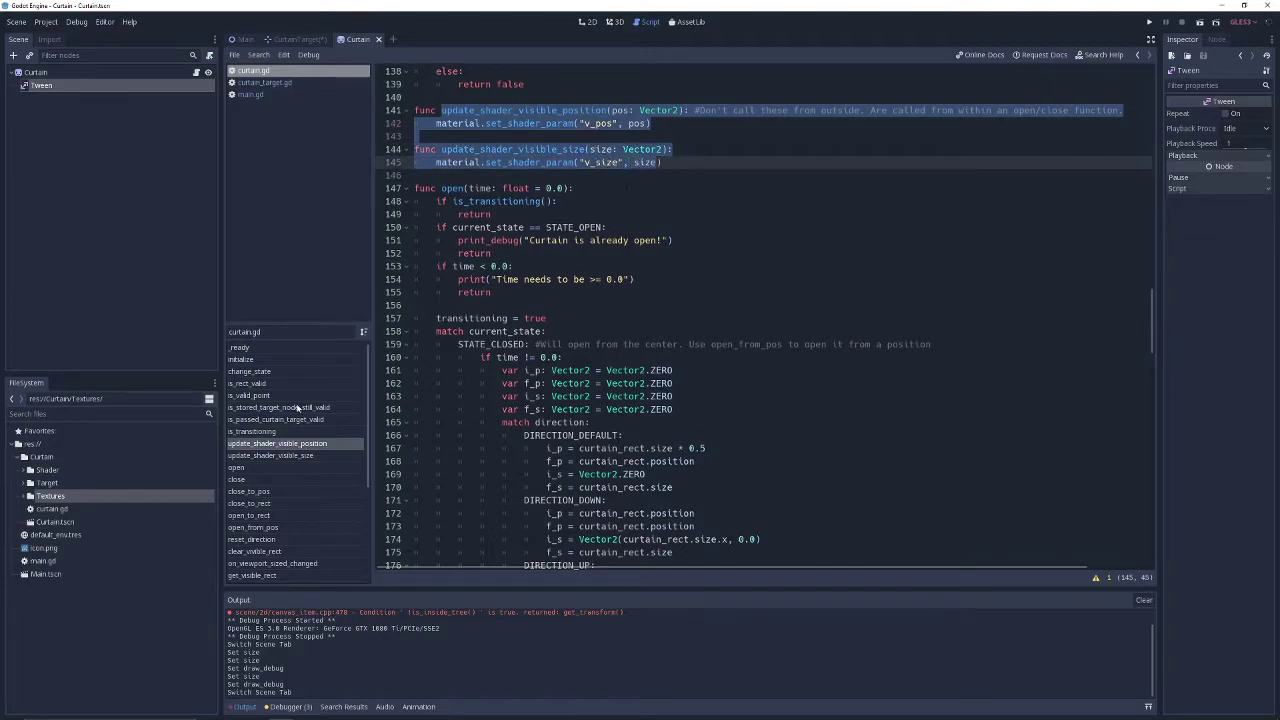
{"action": "left_click", "coordinate": [24, 471]}
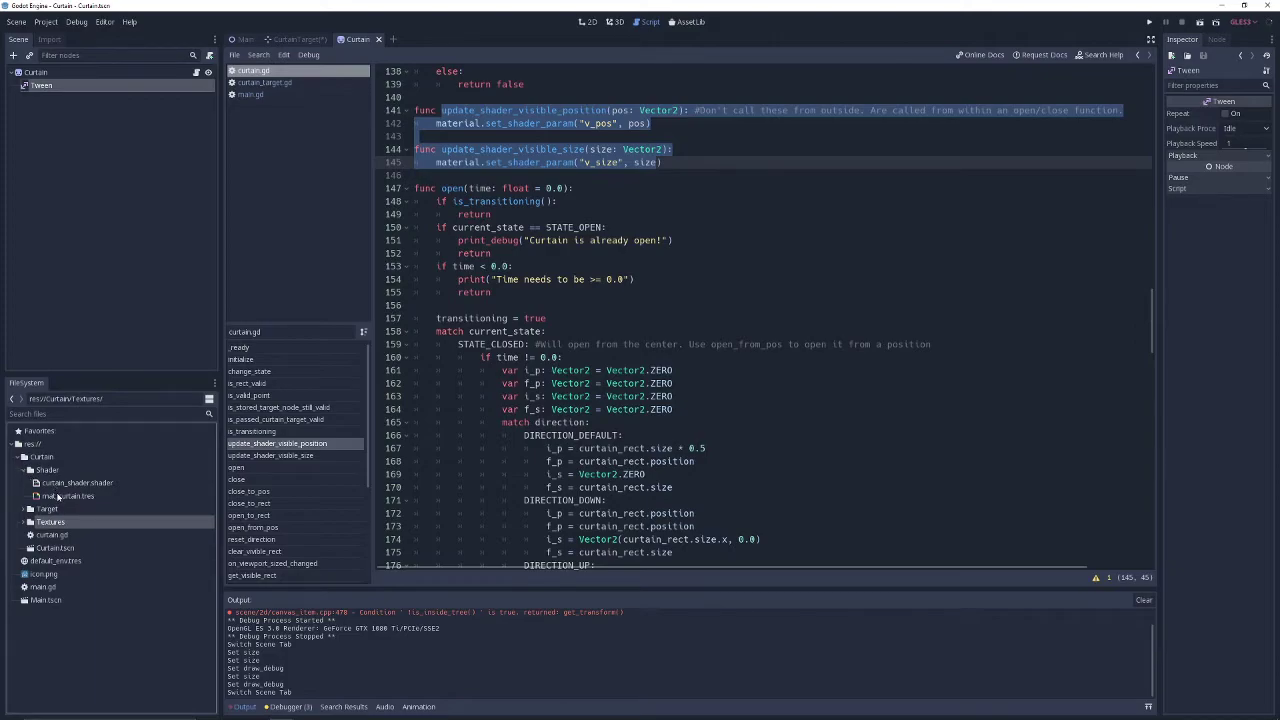
Open curtain_shader.shader, enlarging the code panel to show more lines, then shrinking it back
{"action": "left_click", "coordinate": [62, 483]}
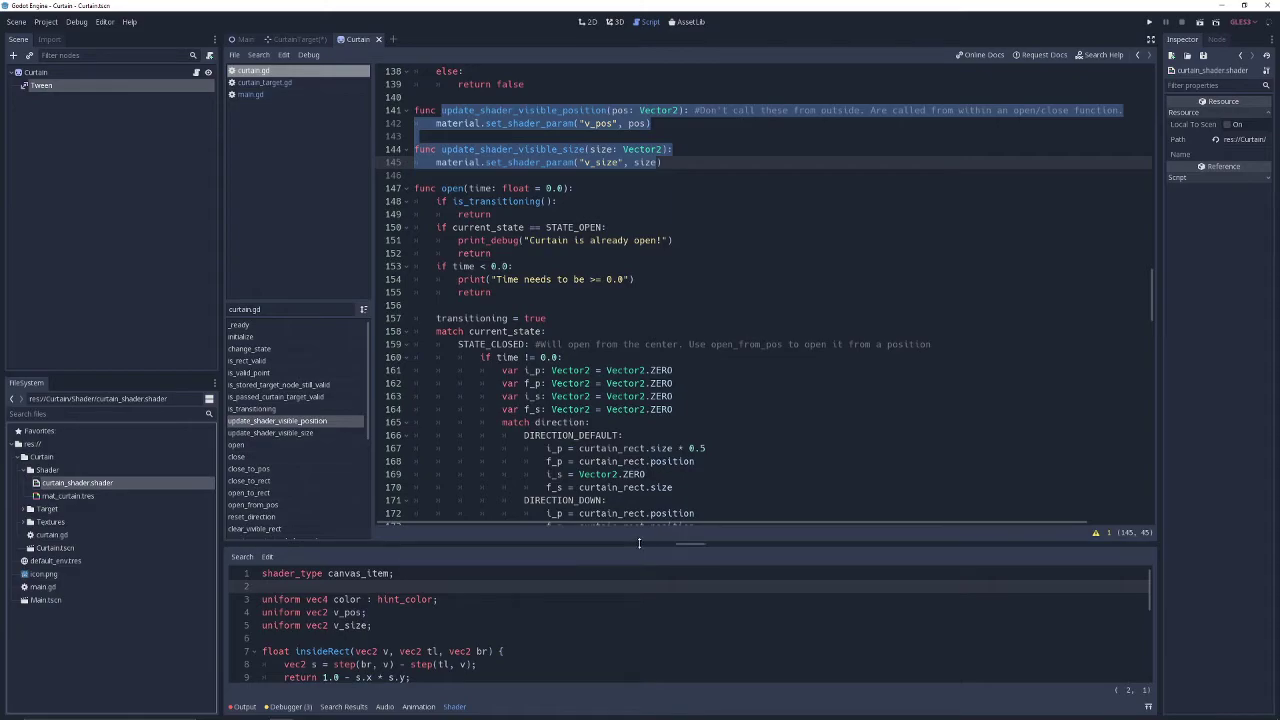
{"action": "left_click_drag", "start_coordinate": [639, 546], "coordinate": [656, 310]}
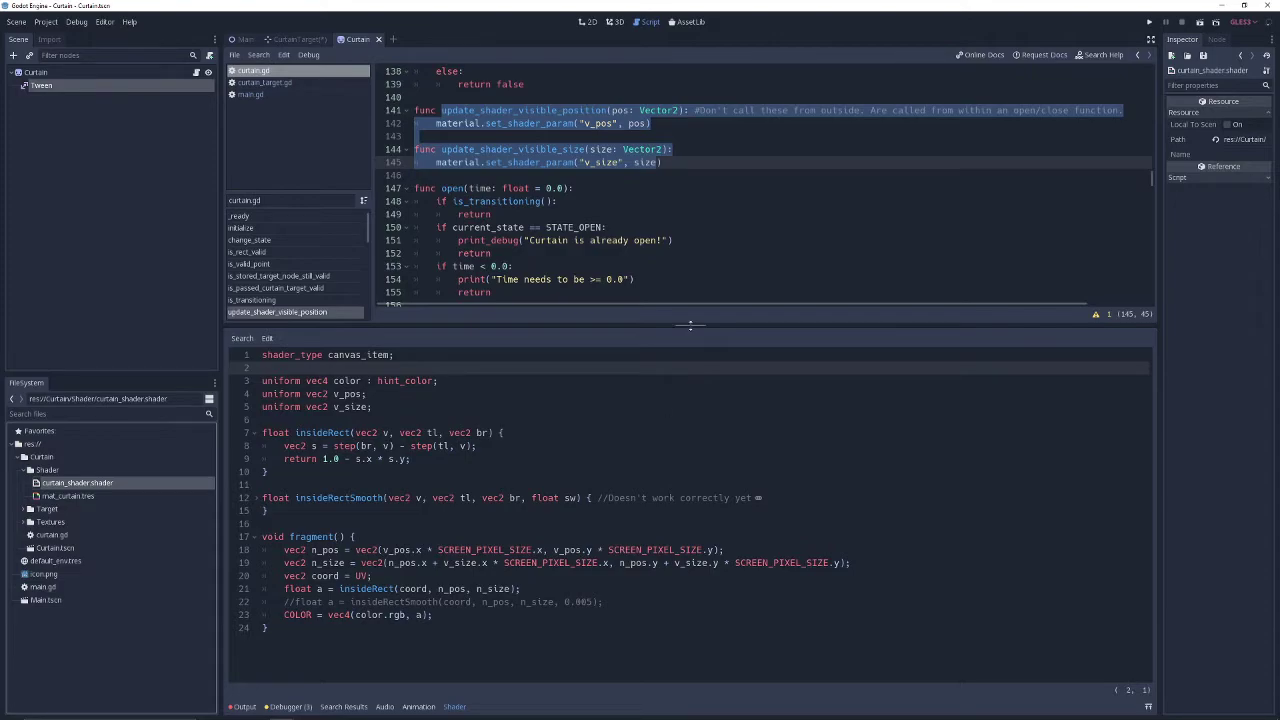
{"action": "left_click_drag", "start_coordinate": [690, 325], "coordinate": [701, 535]}
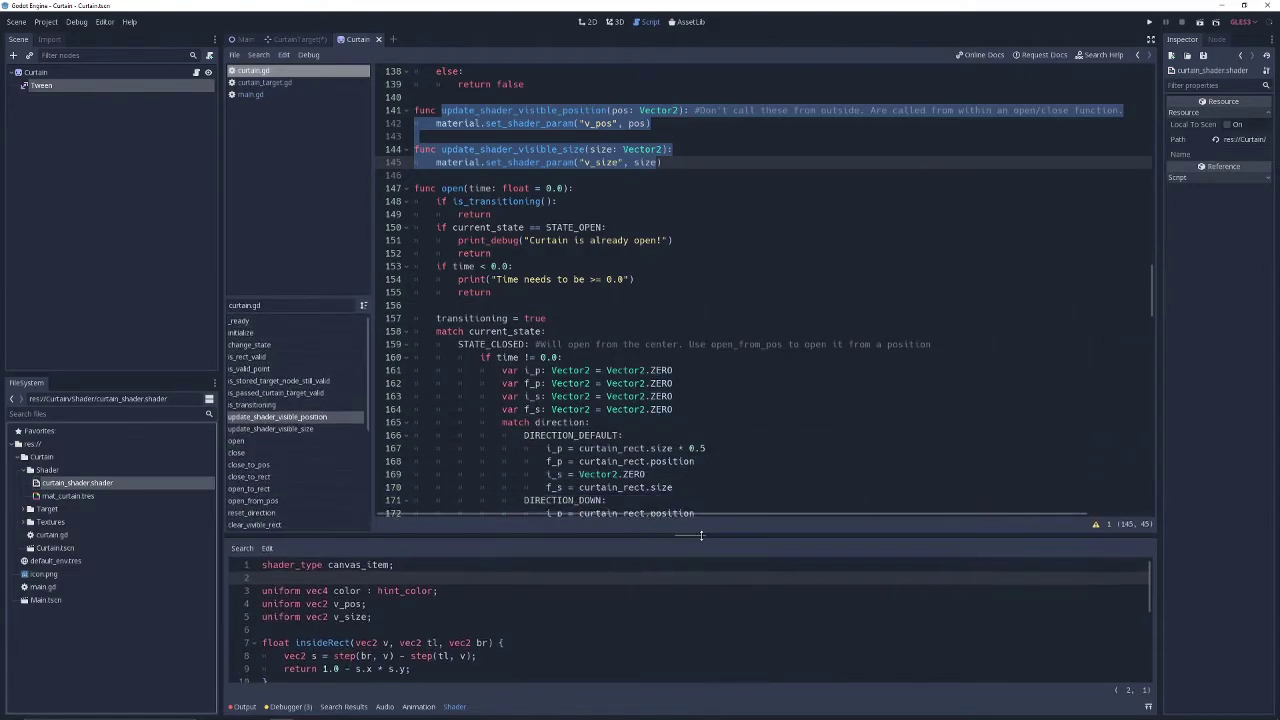
Highlight initialize's scale.x and scale.y lines, inspect Textures/1_pixel.png, then return to the Main scene
{"action": "left_click", "coordinate": [244, 334]}
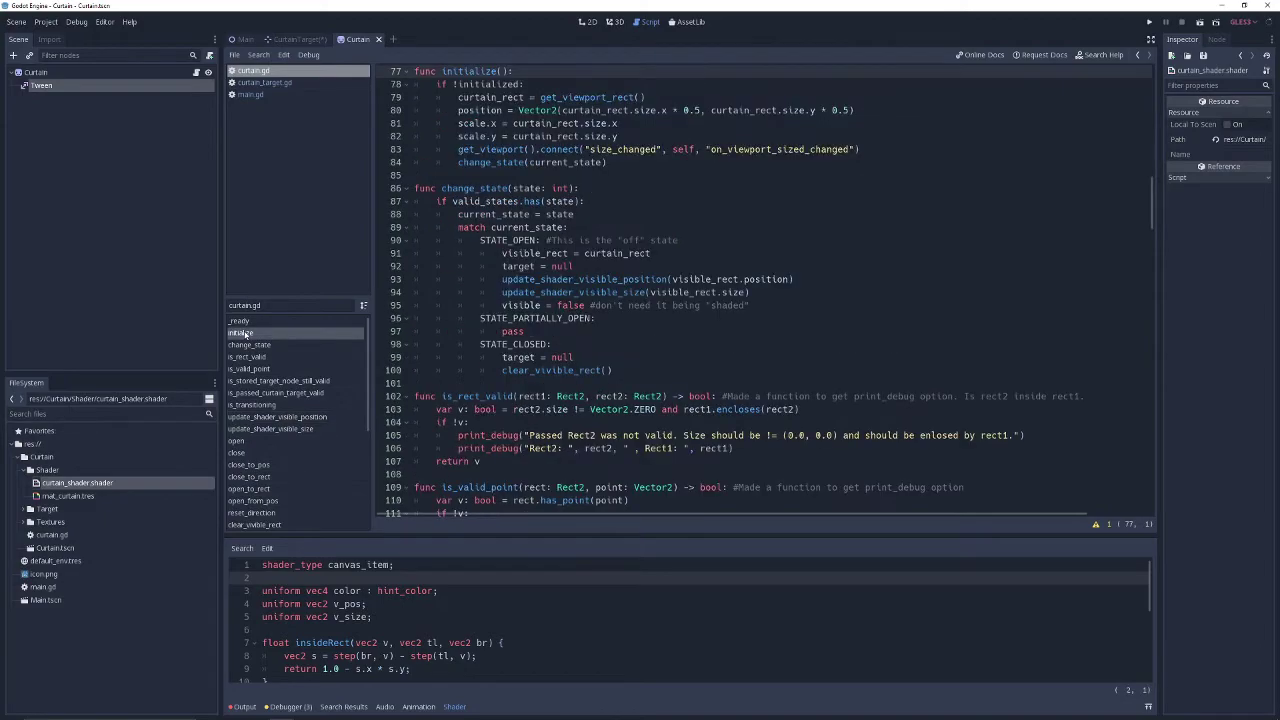
{"action": "left_click_drag", "start_coordinate": [458, 123], "coordinate": [588, 136]}
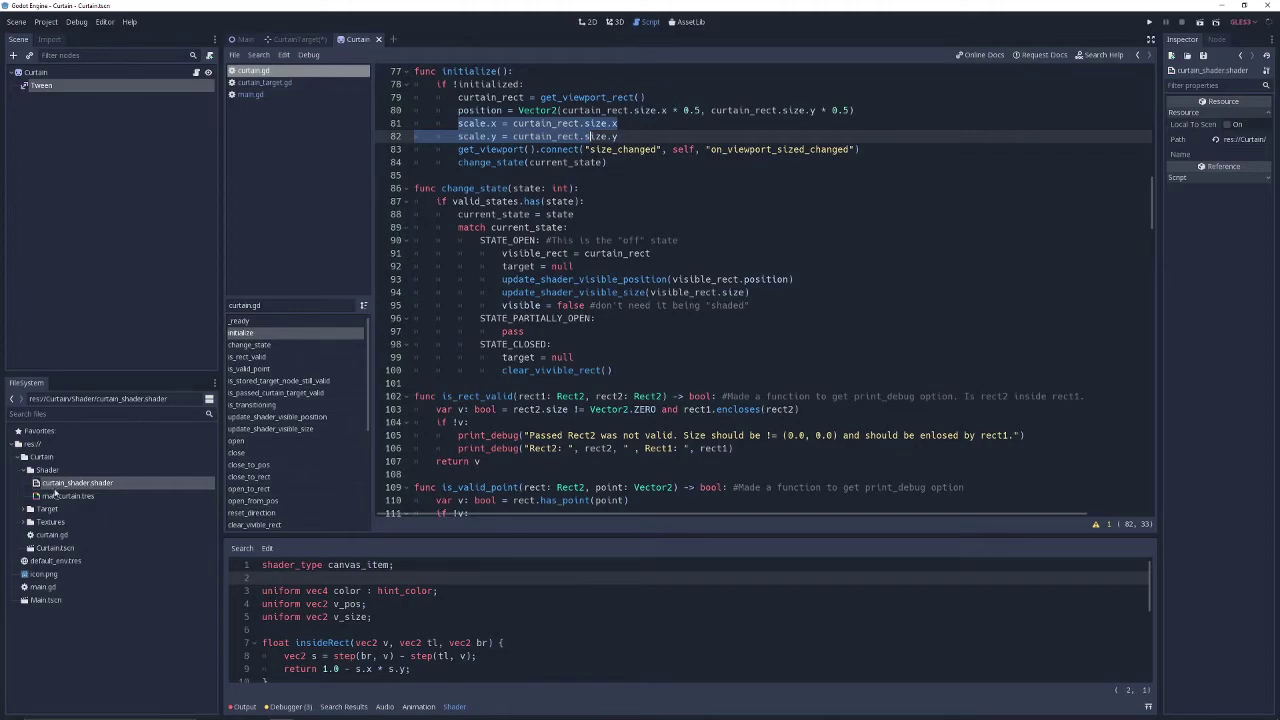
{"action": "left_click", "coordinate": [28, 522]}
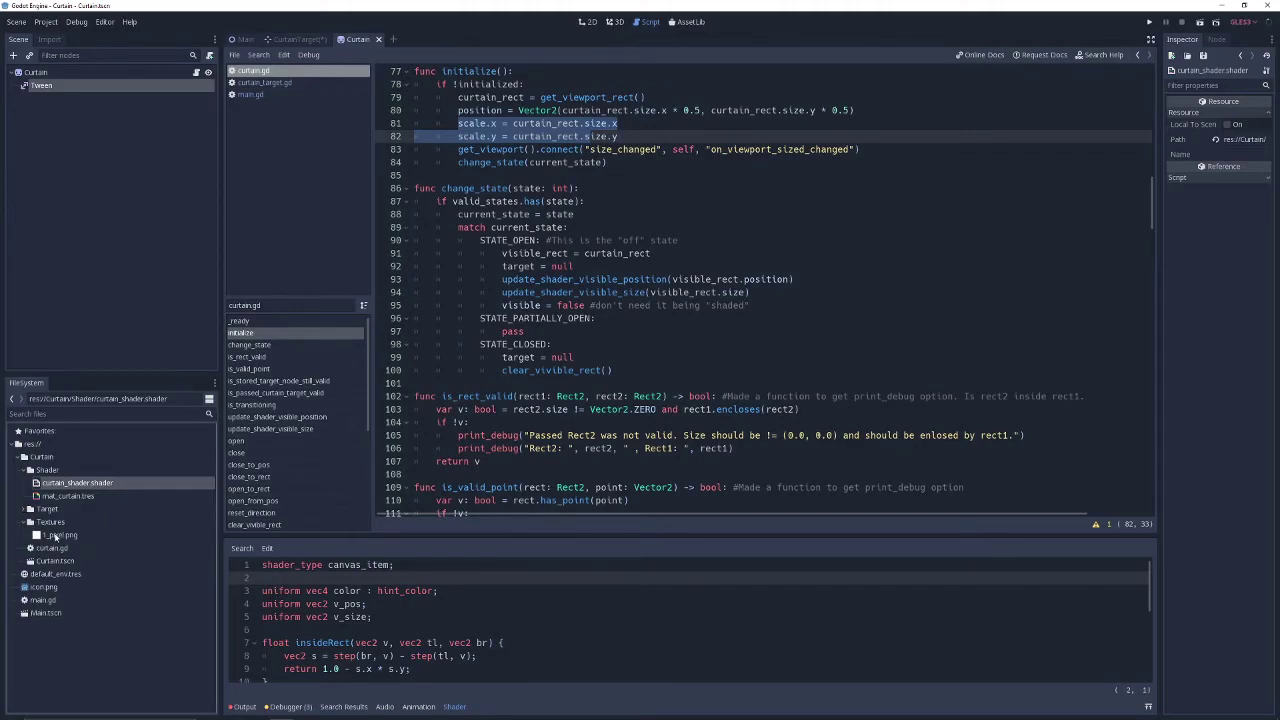
{"action": "left_click", "coordinate": [57, 535]}
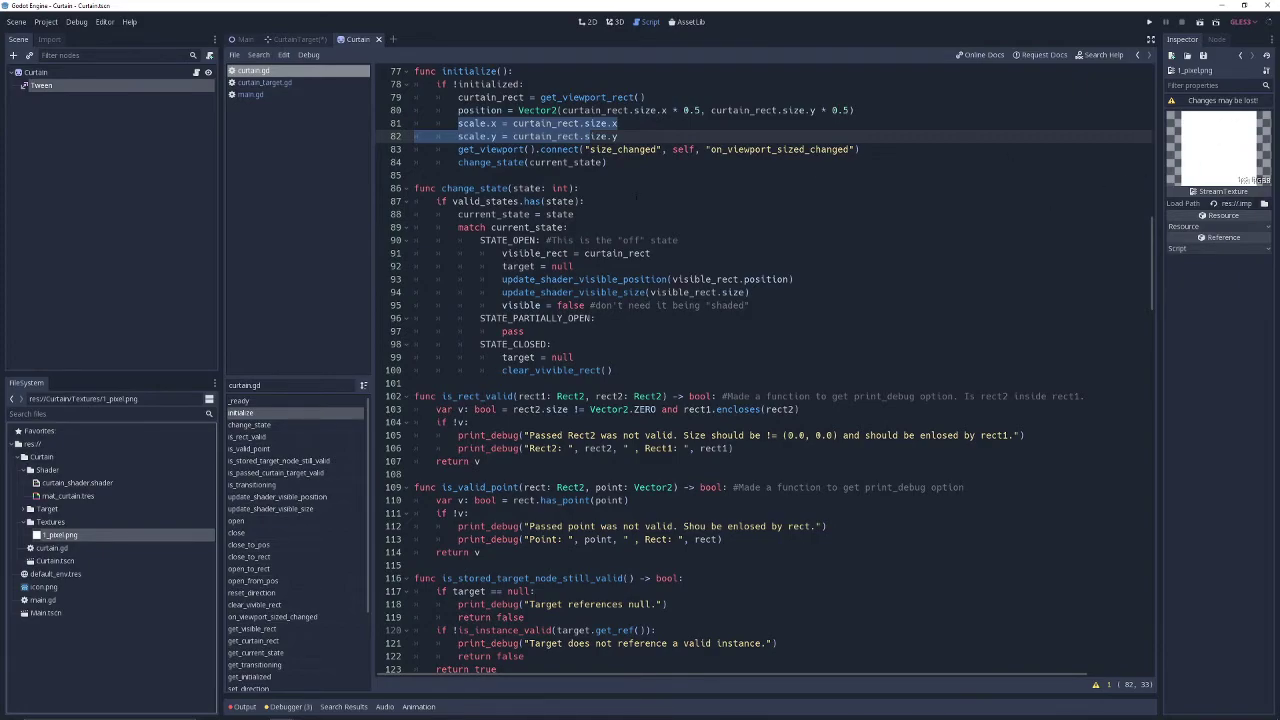
{"action": "left_click", "coordinate": [247, 40]}
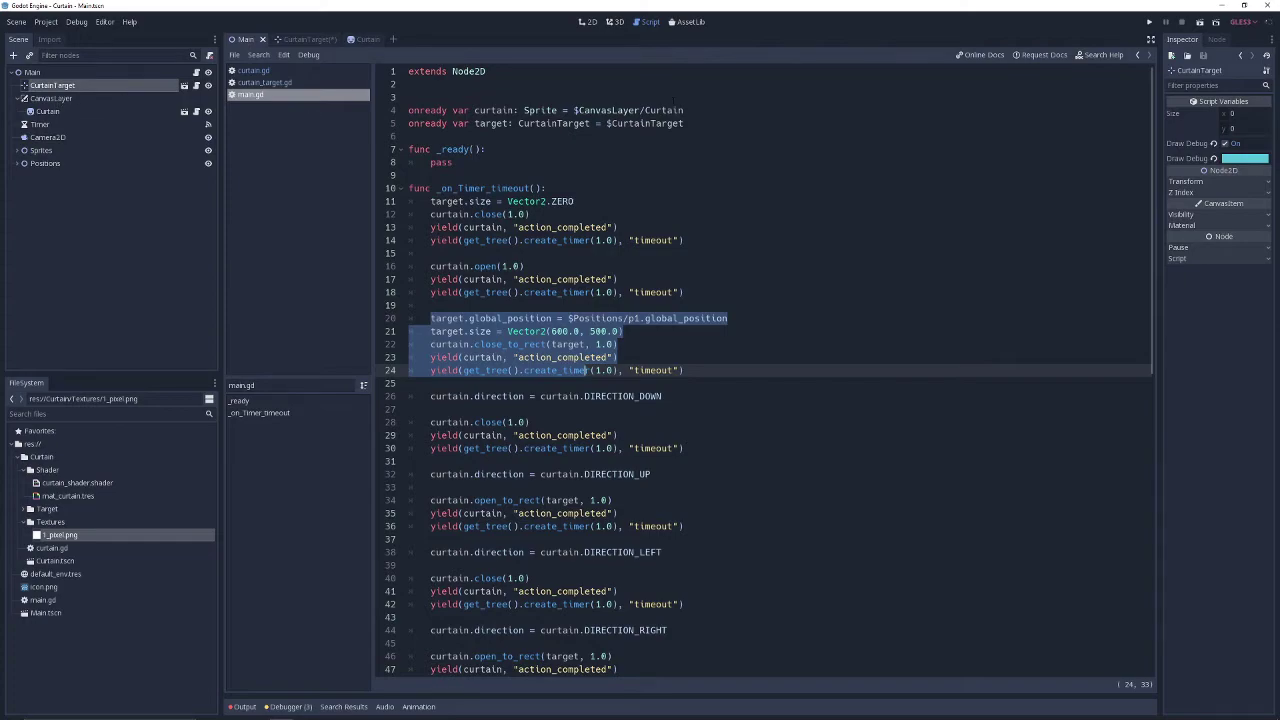
Revert CurtainTarget's Draw Debug and red debug colour, reset Curtain's Color to black, and run with F5
{"action": "left_click", "coordinate": [1214, 144]}
{"action": "left_click", "coordinate": [1213, 158]}
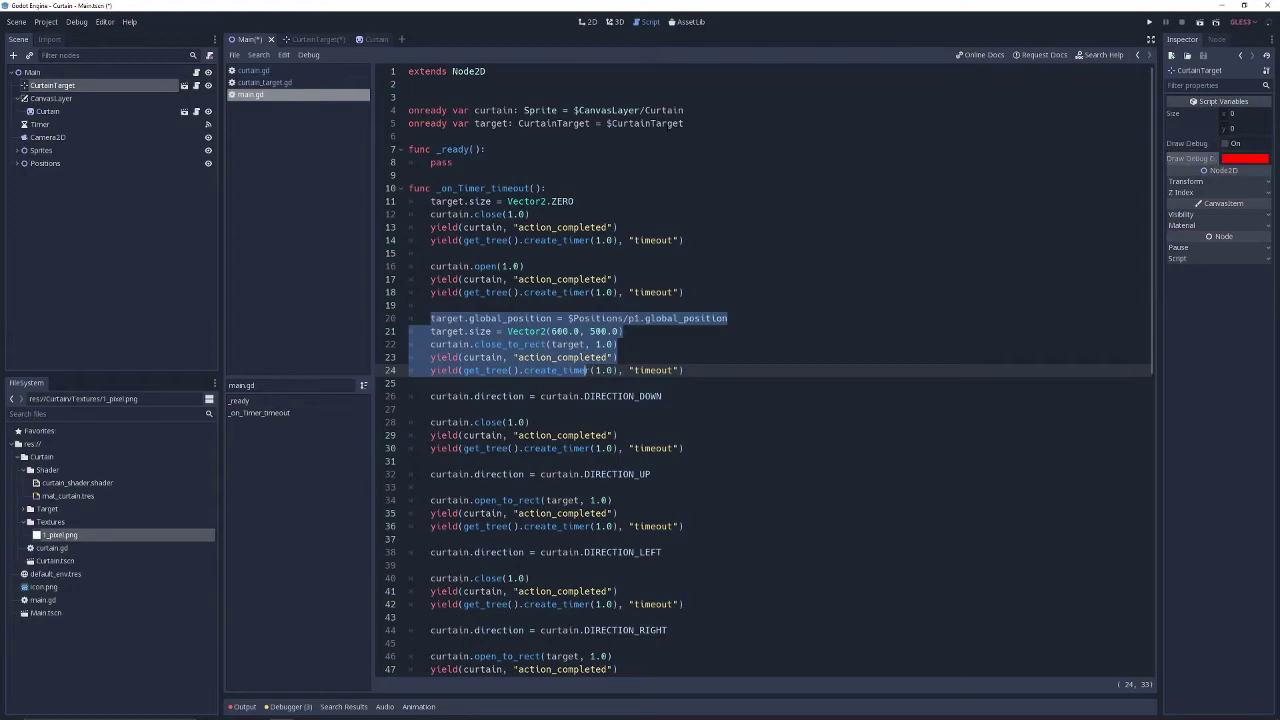
{"action": "left_click", "coordinate": [46, 111]}
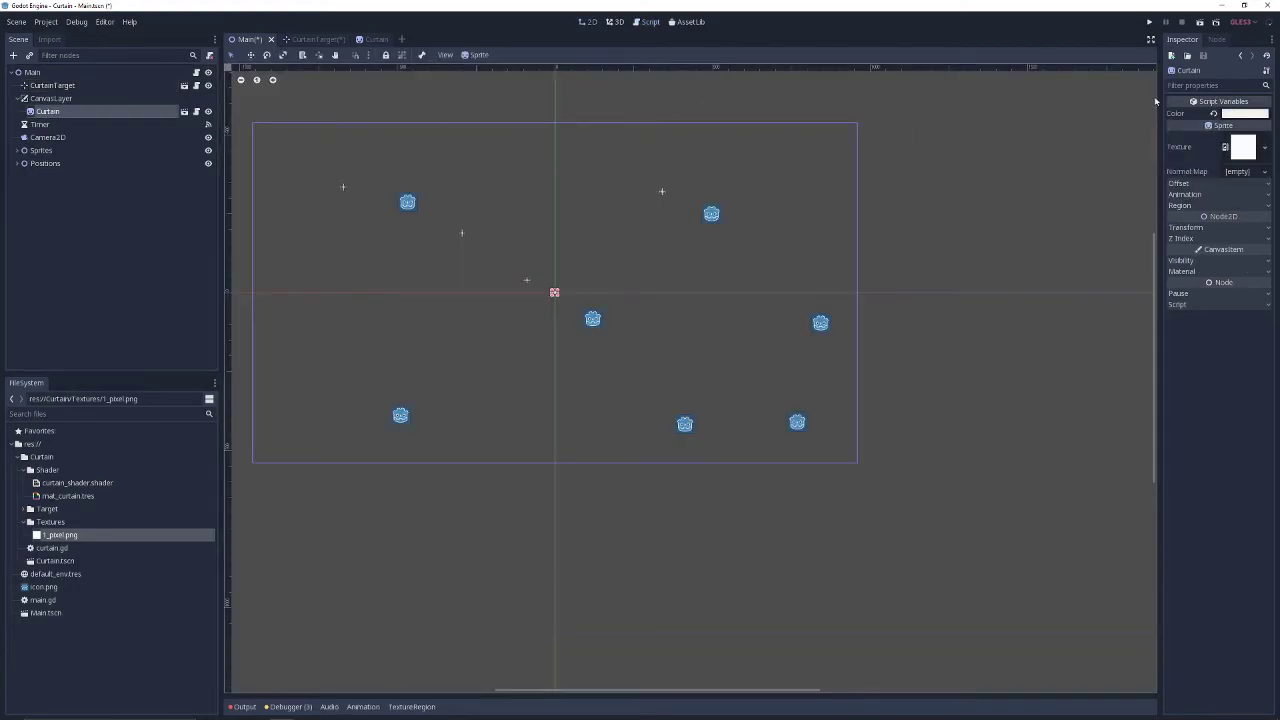
{"action": "left_click", "coordinate": [1213, 114]}
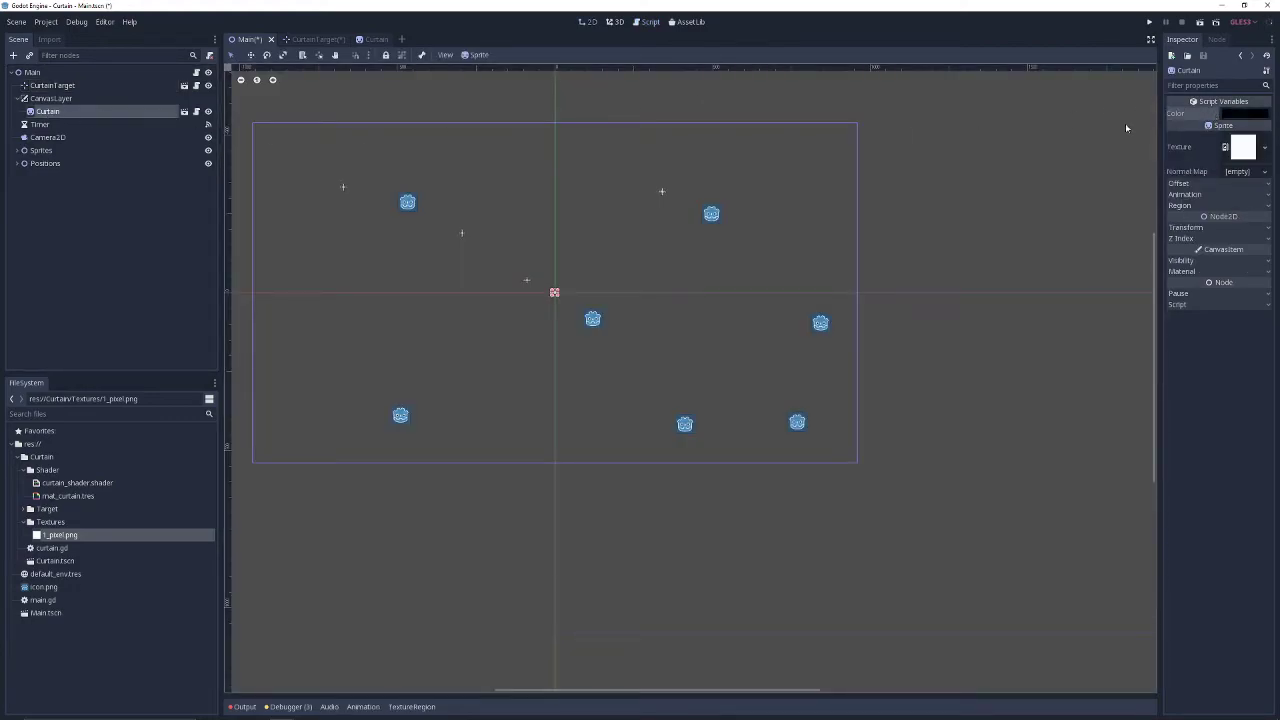
{"action": "key", "text": "F5"}
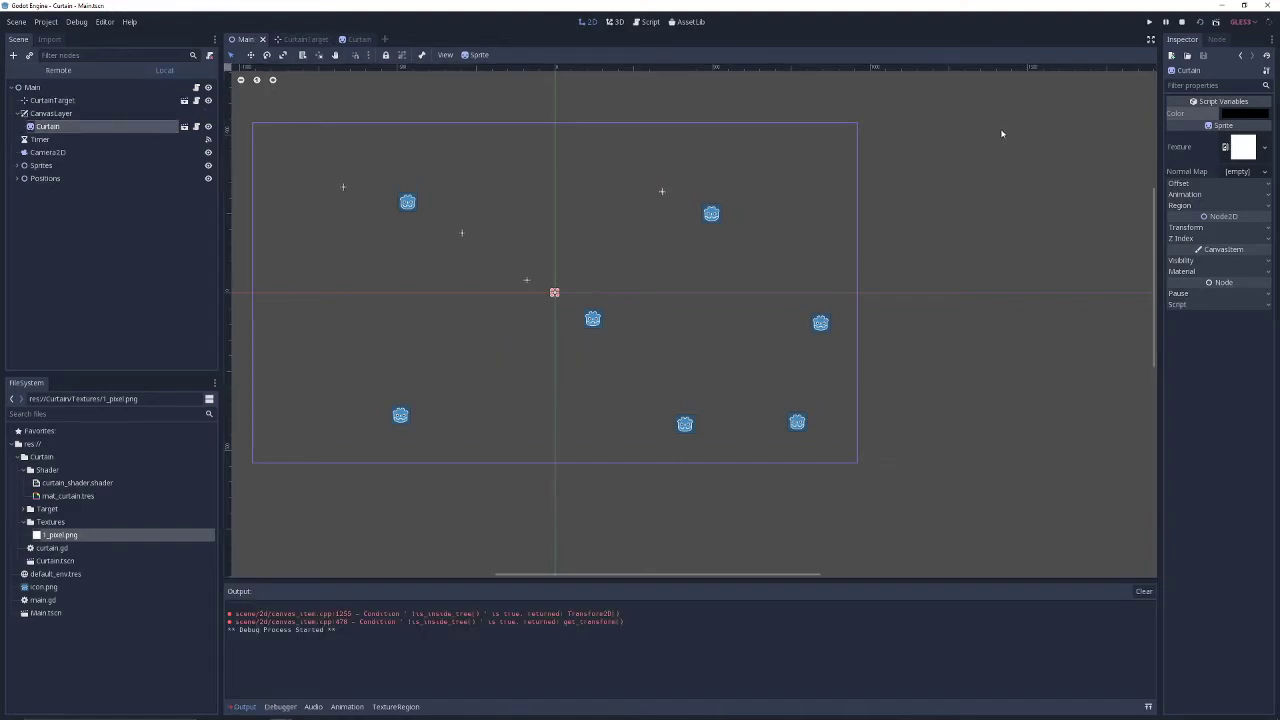